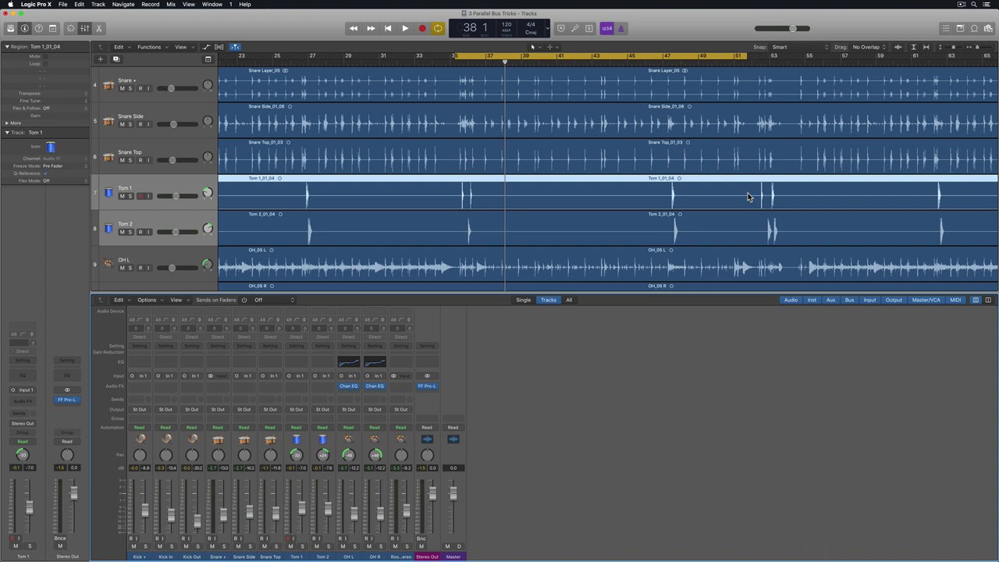
Audition the drum mix, then select the Kick In, Kick Out and Snare + tracks
key(space)
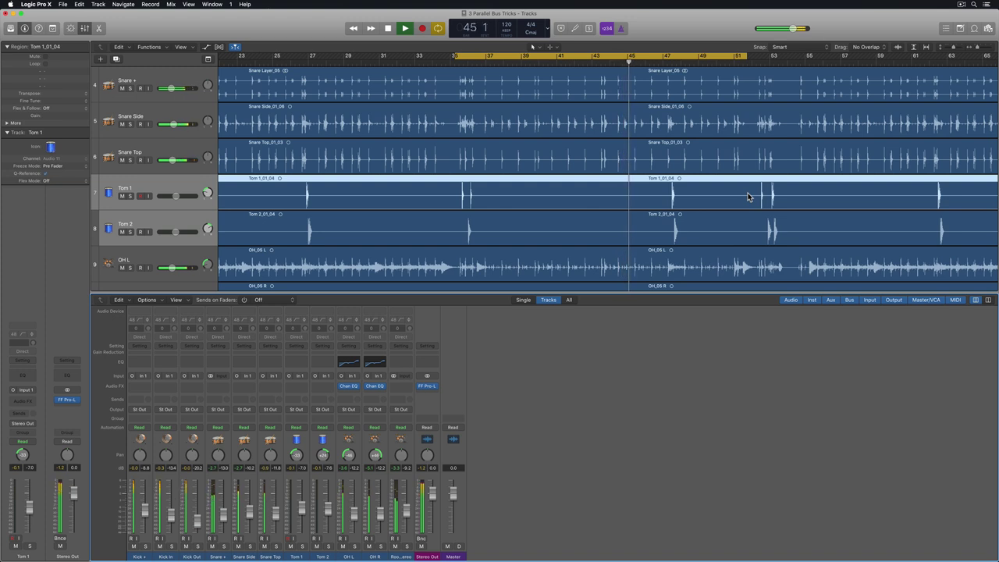
key(space)
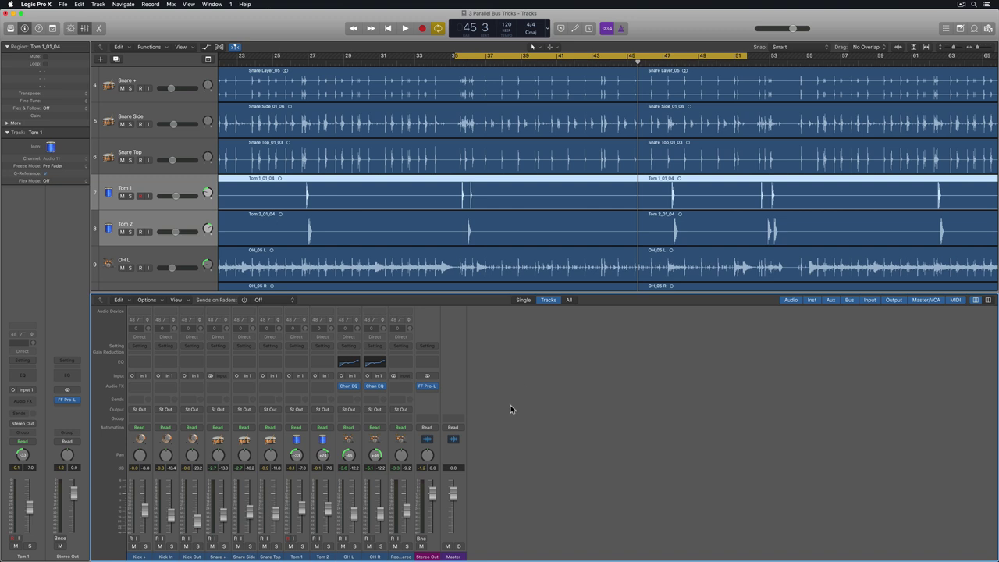
scroll(569, 203, up, 4)
click(514, 81)
click(496, 123)
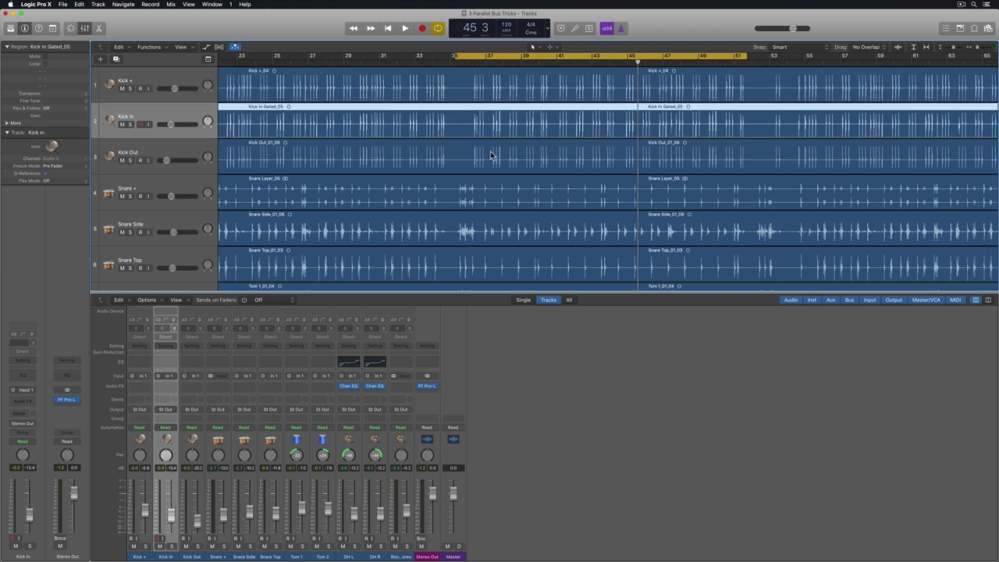
click(494, 148)
click(498, 193)
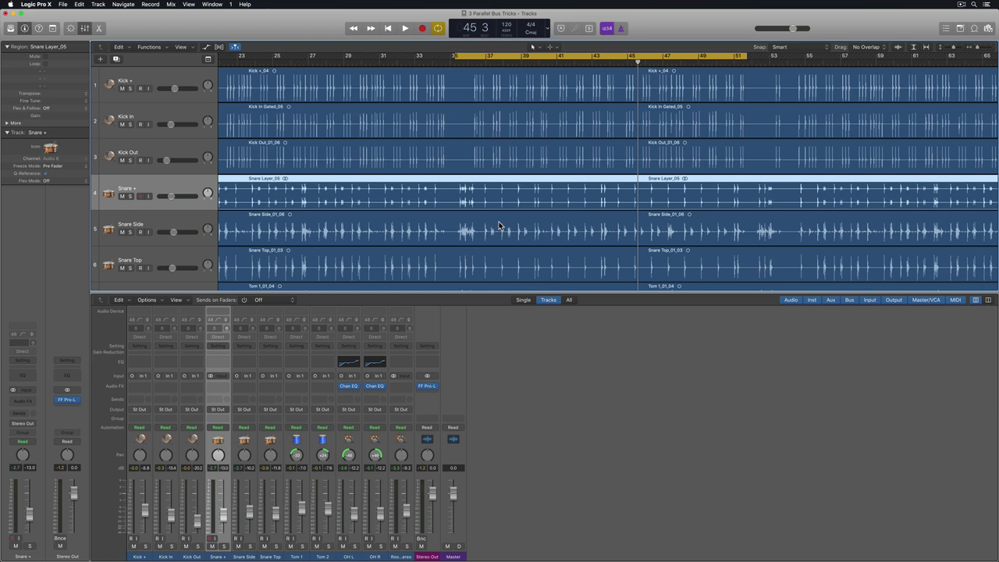
Route all selected drum channel strips to Bus 1 with sends at 0 dB
click(528, 439)
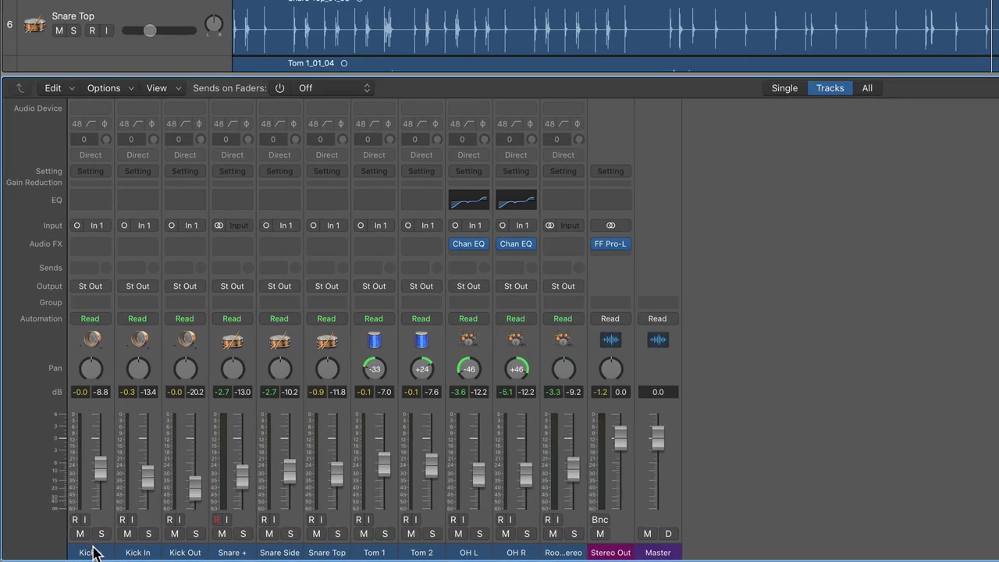
drag(143, 551, 563, 553)
click(91, 269)
mouse_move(101, 291)
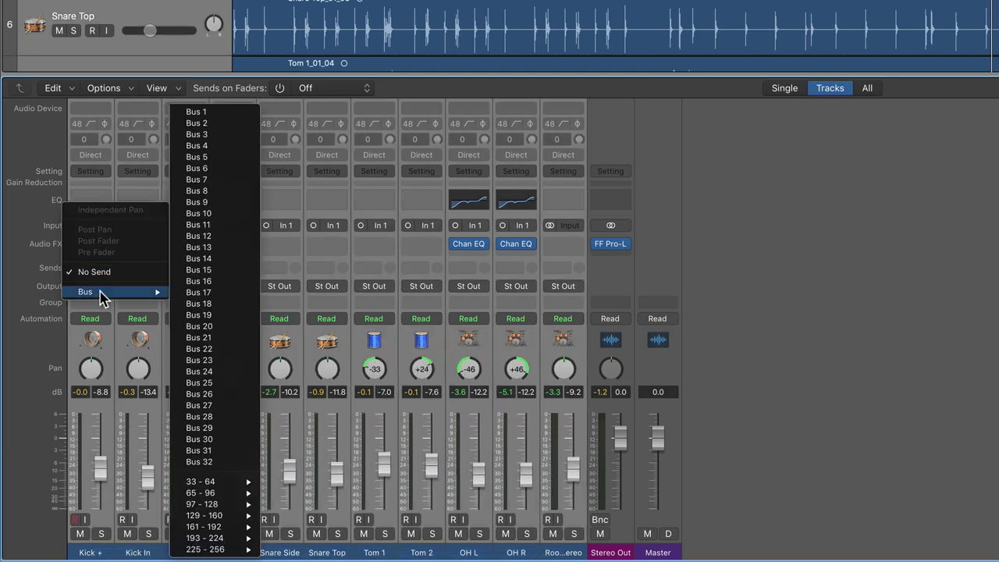
click(209, 116)
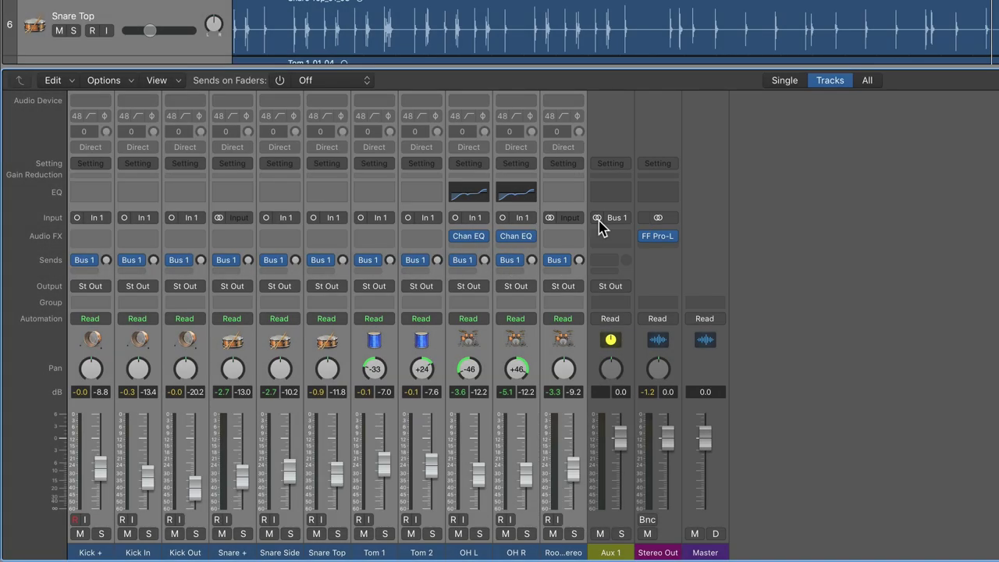
alt+click(578, 259)
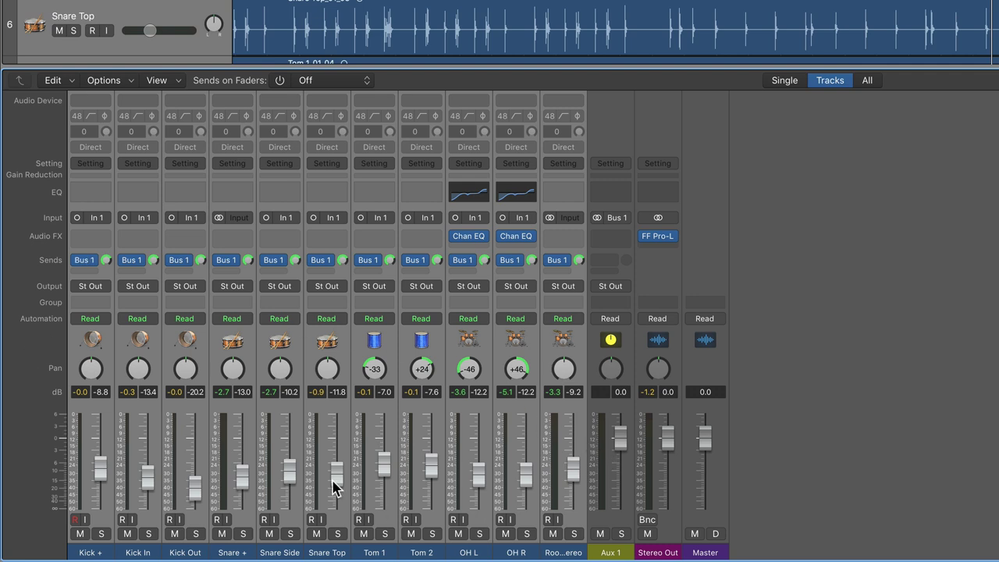
Audition the new Aux 1 return while riding its fader, then reset it to 0 dB
click(624, 553)
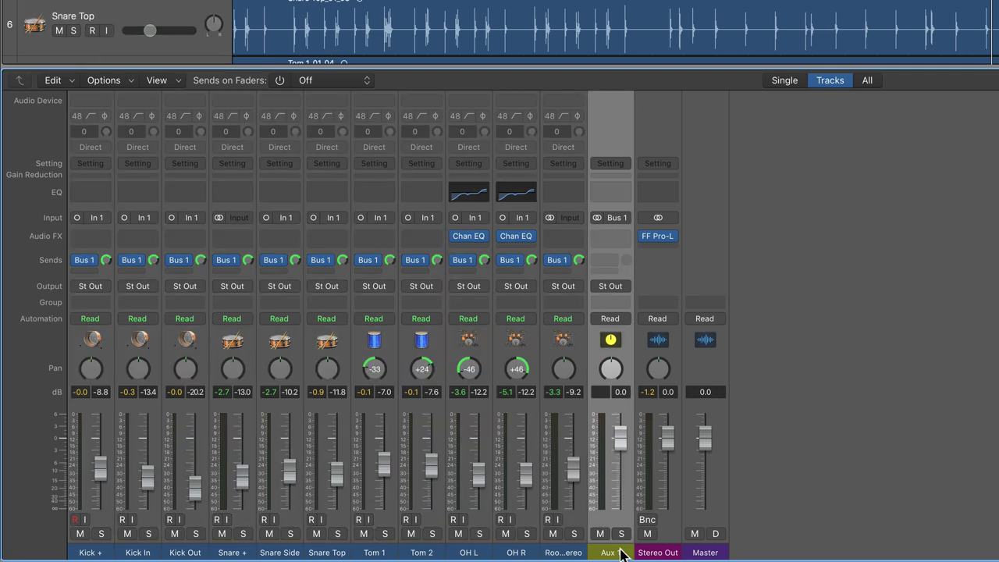
drag(624, 484, 624, 525)
key(space)
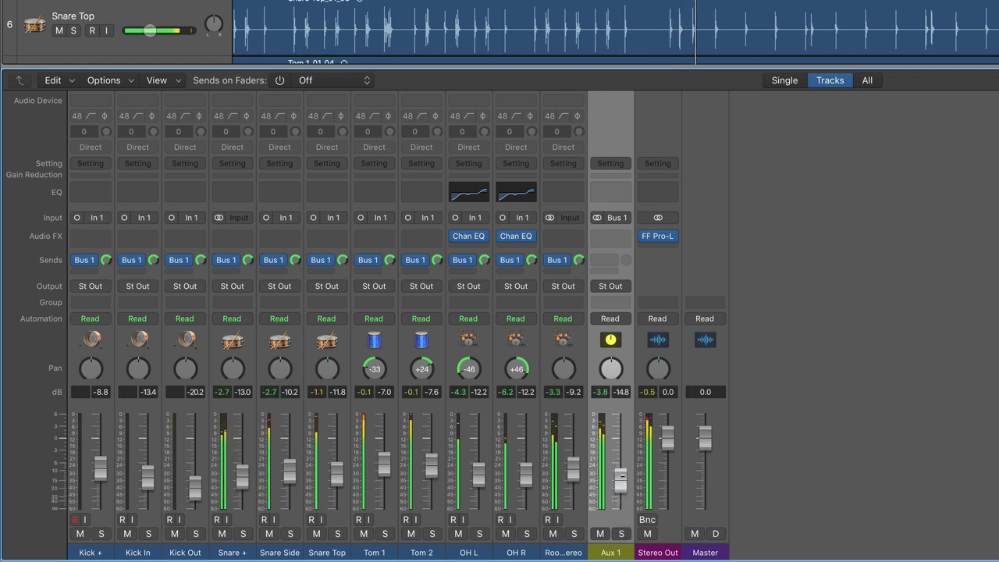
drag(620, 480, 621, 448)
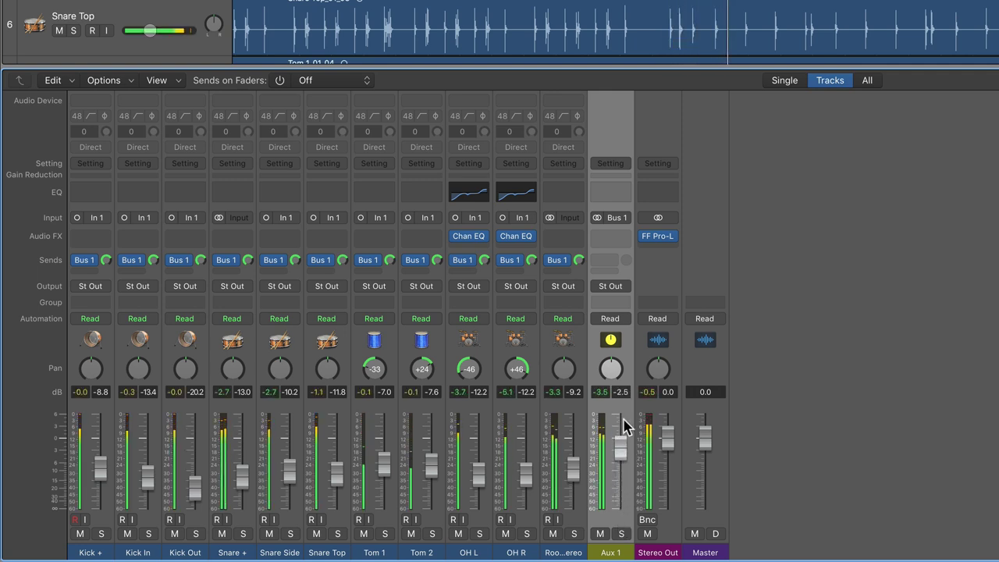
alt+click(620, 448)
key(space)
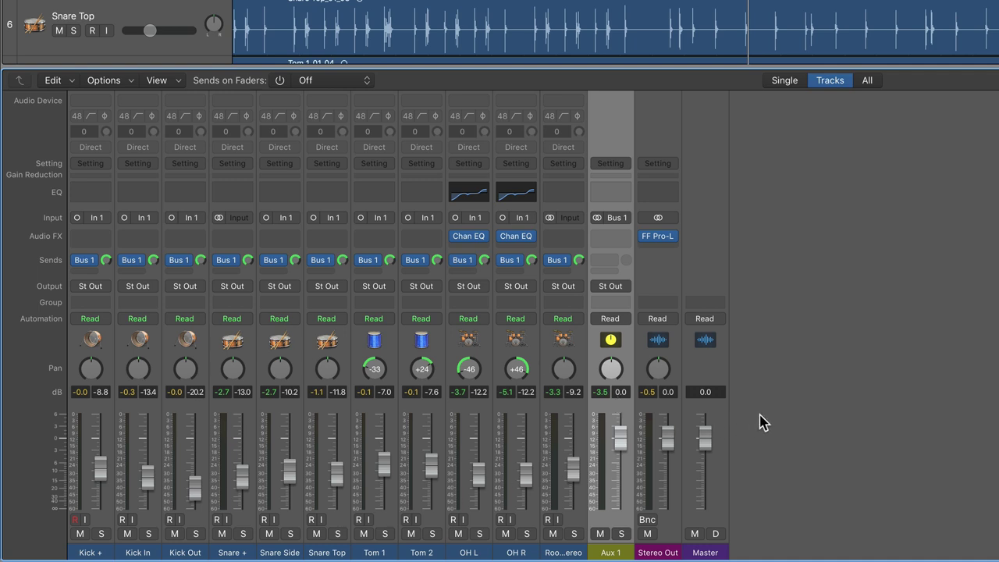
Rename the Aux 1 channel to PUNCH
double_click(608, 553)
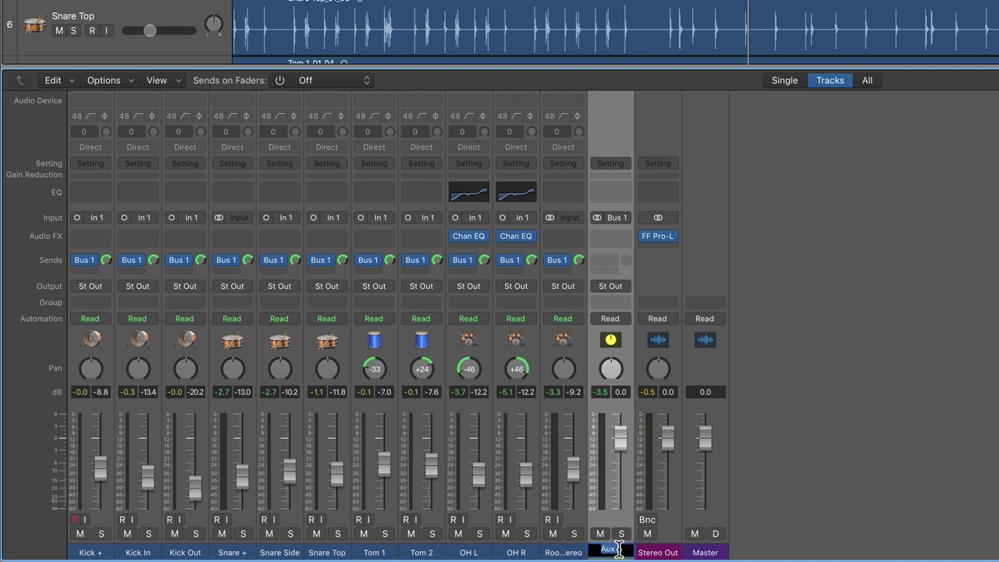
key(BackSpace)
text(PUNCH)
key(Return)
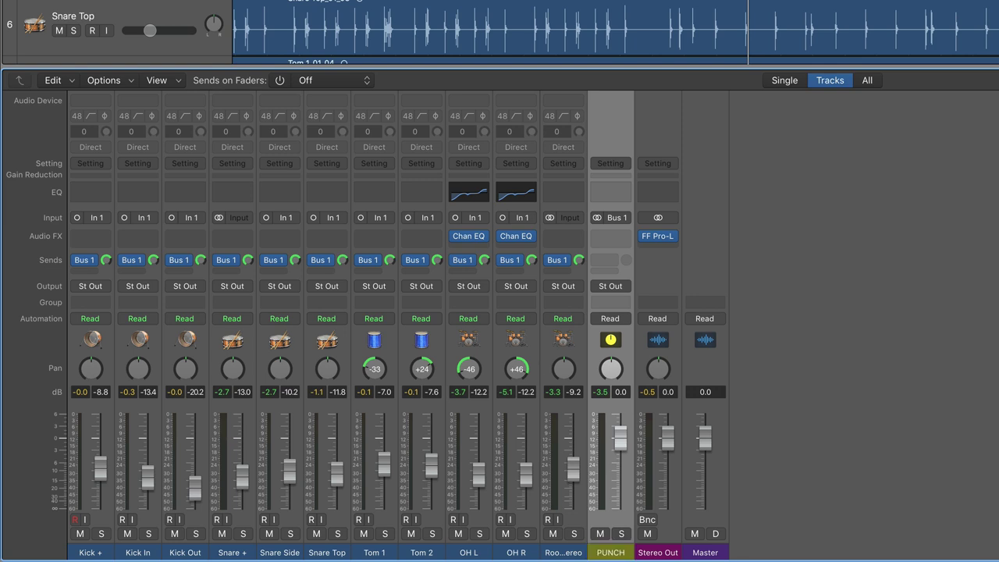
Insert a stereo Channel EQ on the PUNCH channel
click(613, 236)
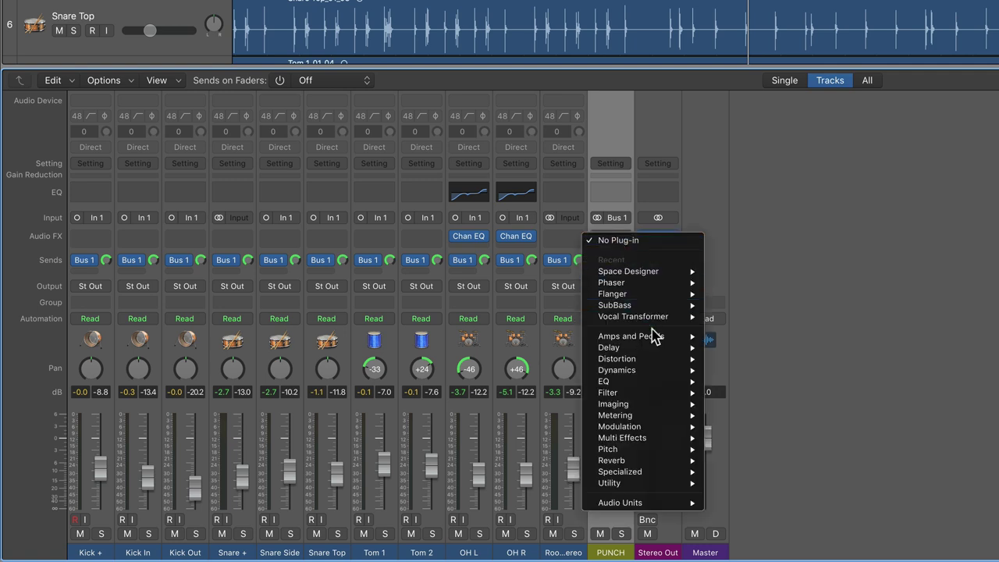
mouse_move(651, 380)
mouse_move(737, 382)
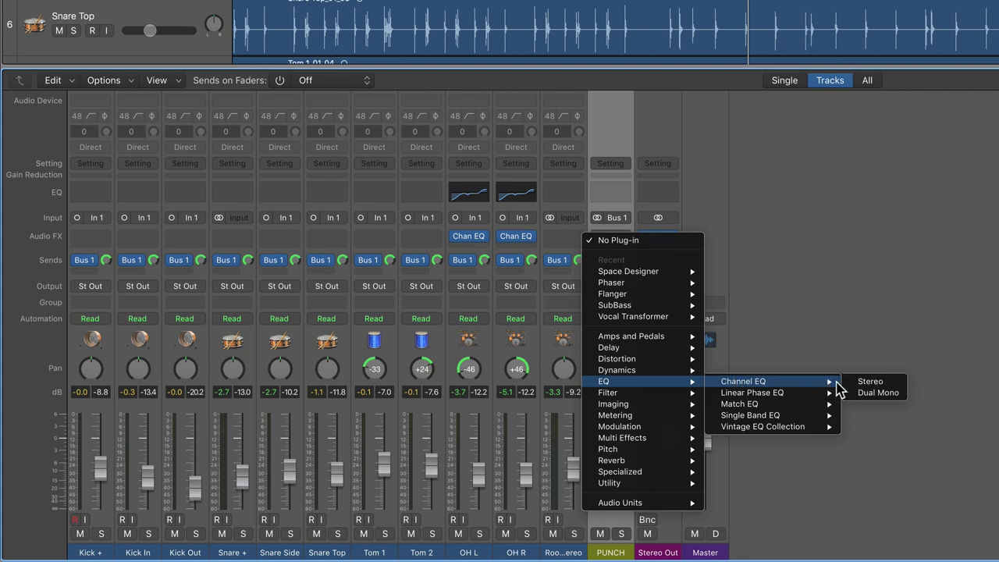
click(863, 382)
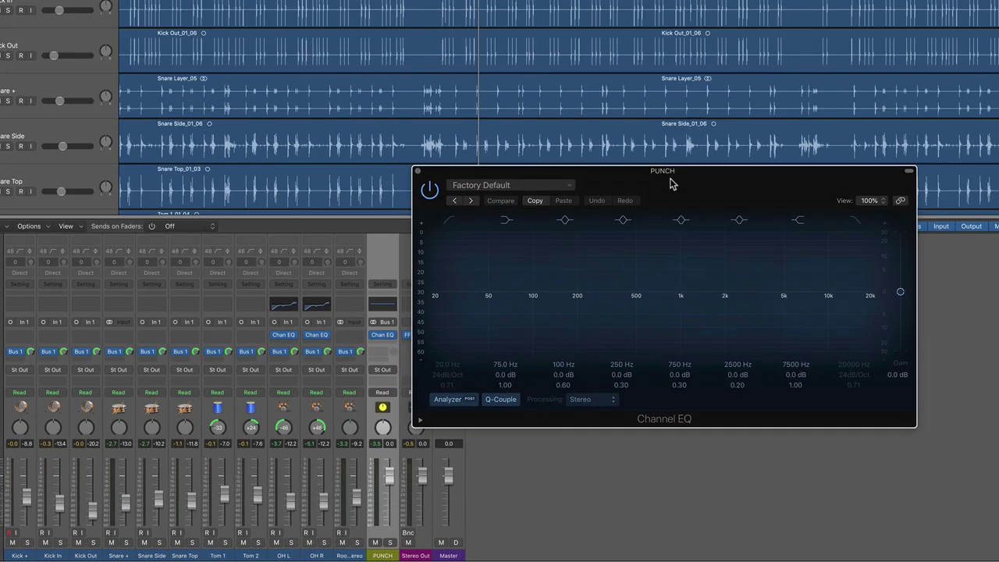
Enable the Channel EQ low cut, solo PUNCH, and settle the low cut near 488 Hz
drag(671, 183, 747, 196)
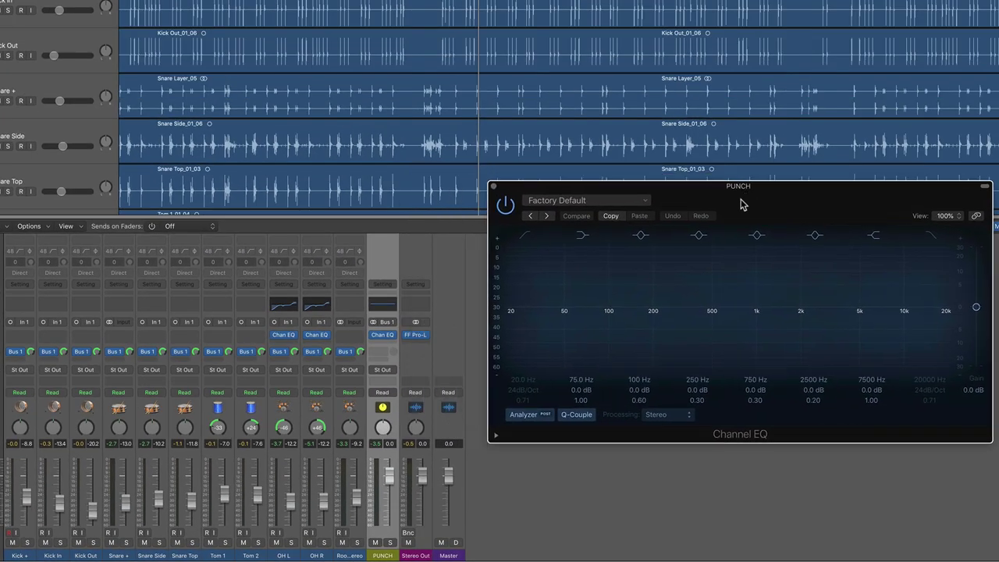
click(529, 328)
drag(529, 327, 735, 321)
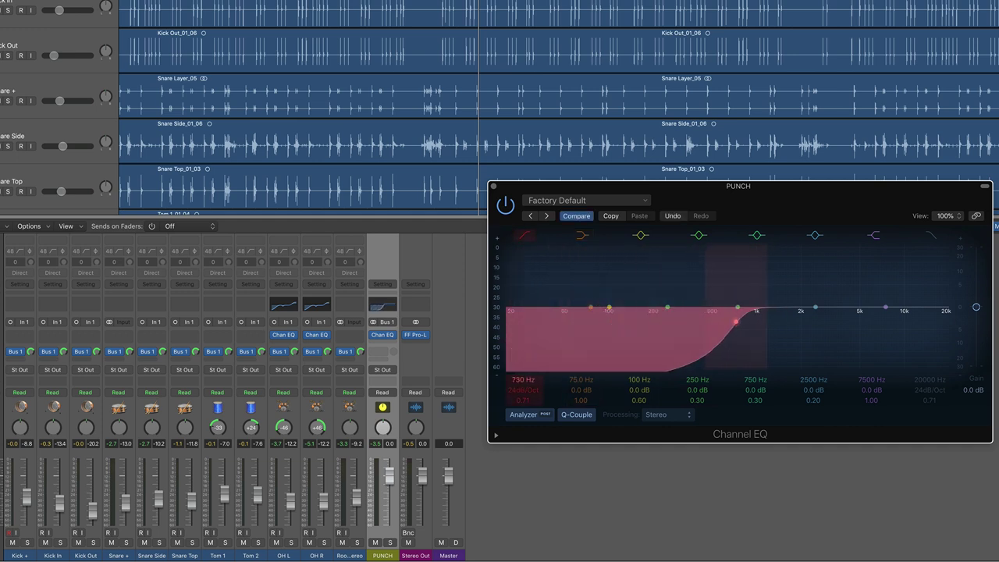
click(390, 542)
click(757, 417)
key(space)
drag(737, 325, 703, 326)
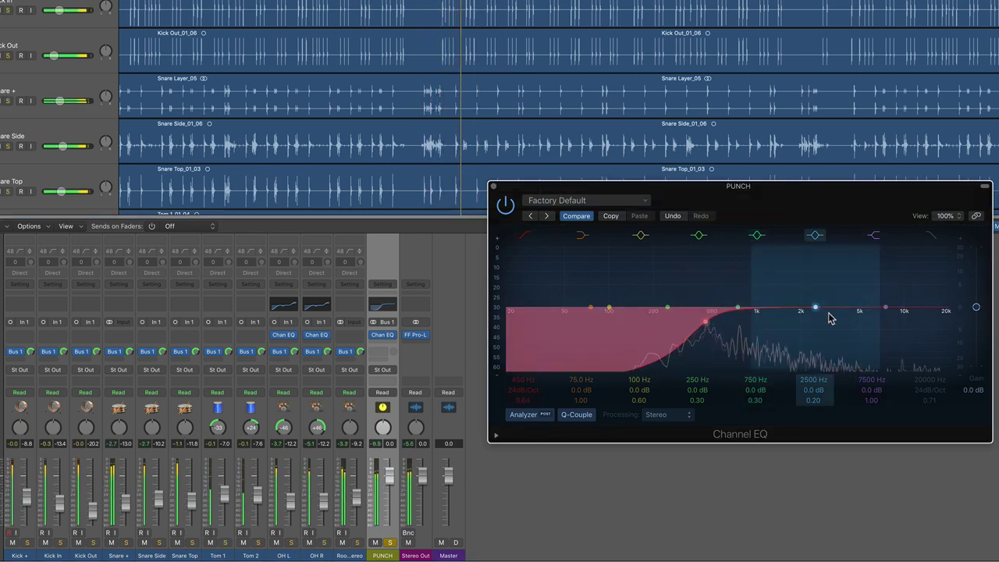
Boost the high shelf, pull the high cut to 11400 Hz, and add a mid peak boost
mouse_move(886, 308)
mouse_down()
mouse_move(906, 290)
mouse_move(894, 293)
mouse_up()
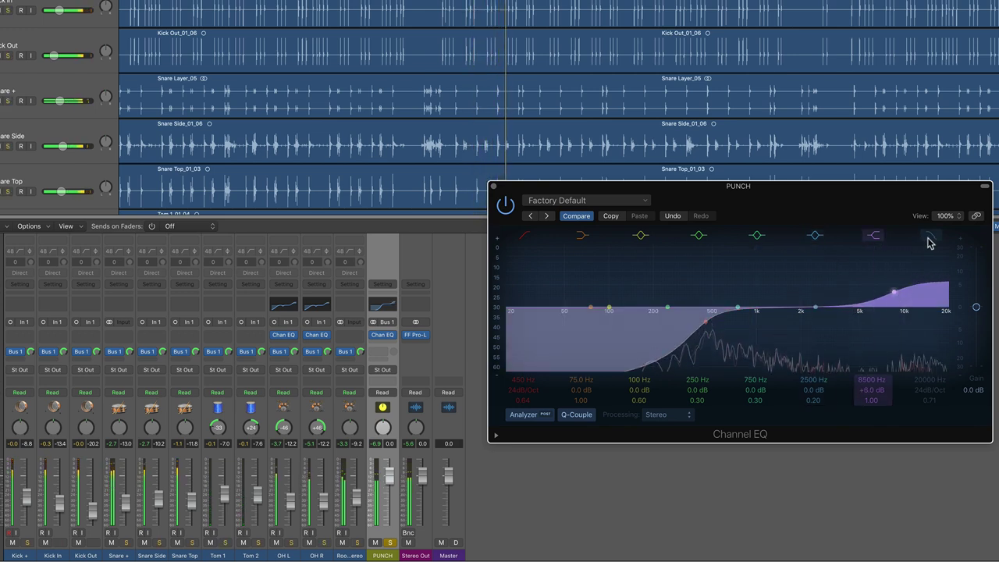
drag(931, 375, 930, 397)
mouse_move(815, 307)
mouse_down()
mouse_move(803, 262)
mouse_move(827, 299)
mouse_up()
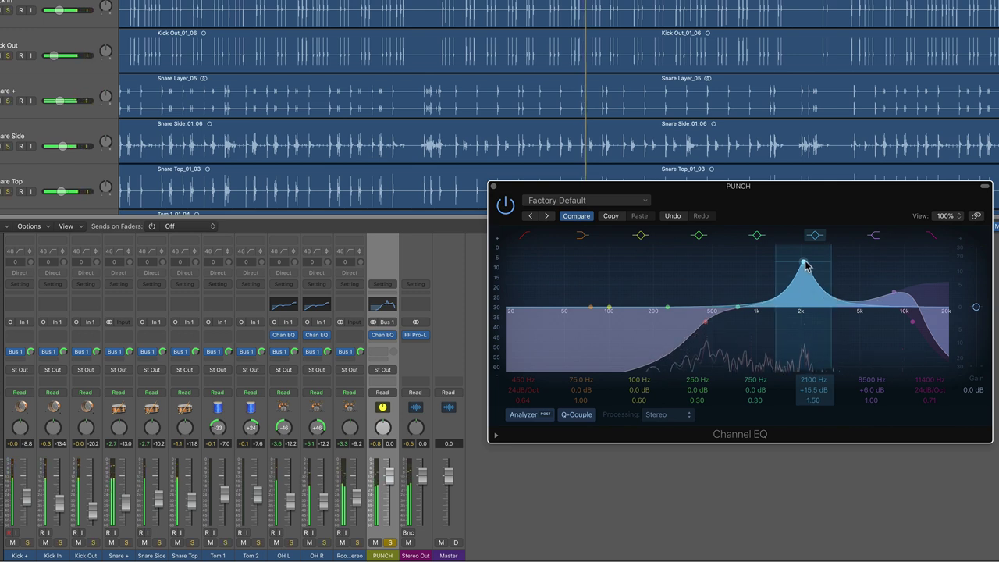
drag(804, 263, 790, 236)
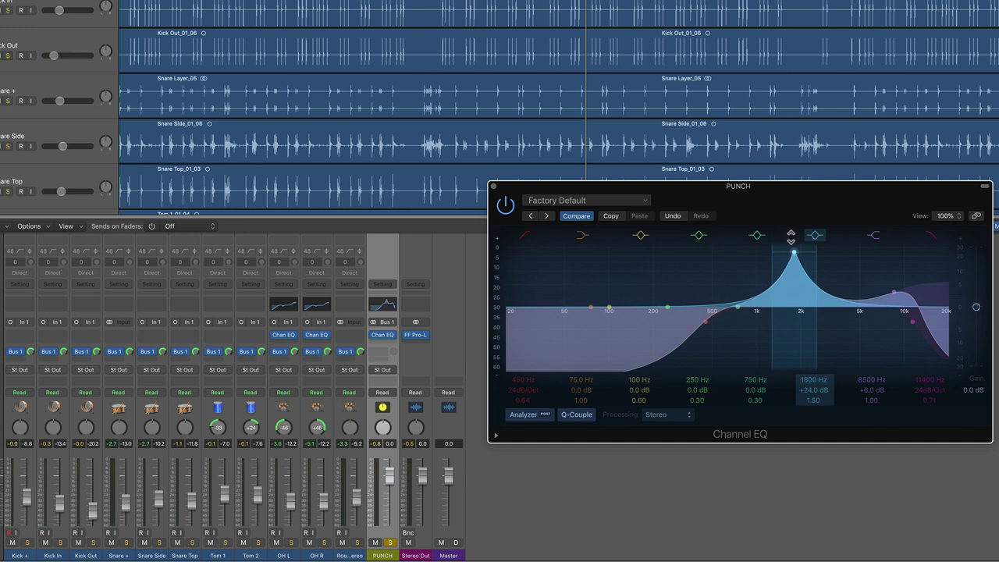
drag(790, 236, 762, 302)
key(space)
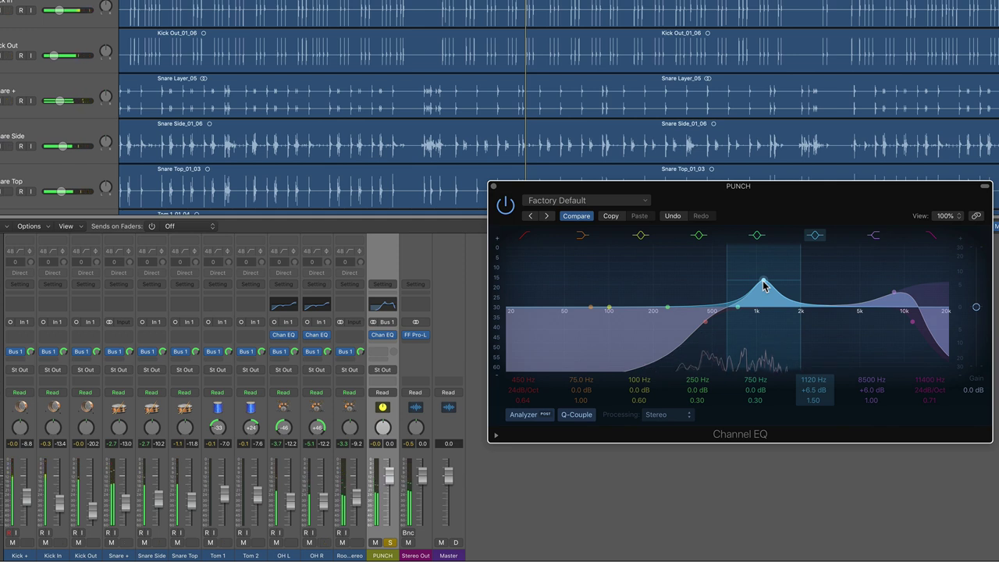
Set PUNCH EQ: 7200 Hz shelf, +11 dB at 1040 Hz, +8 dB at 3500 Hz, output -5.0 dB
drag(892, 297, 883, 293)
drag(770, 298, 835, 280)
click(736, 308)
drag(736, 309, 877, 271)
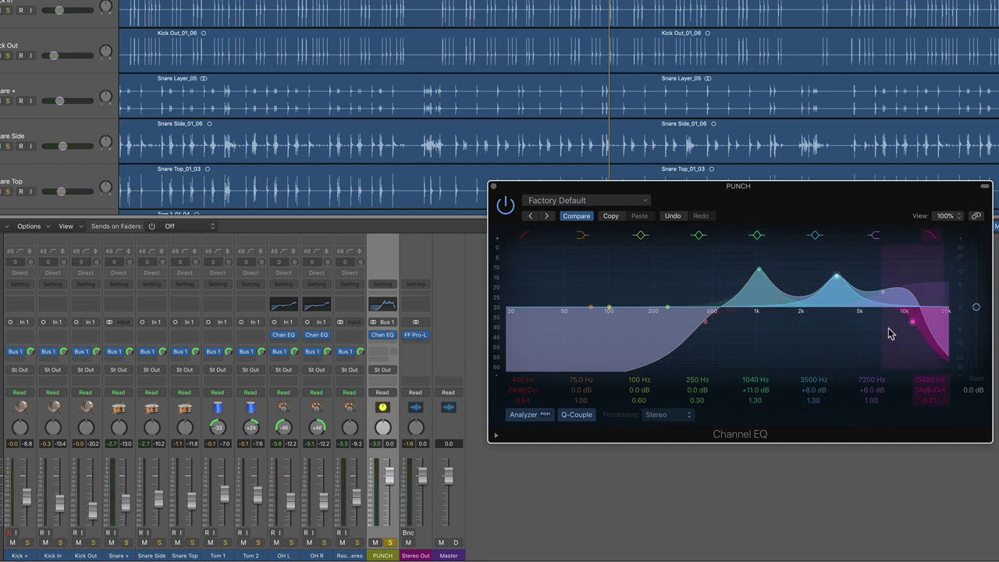
drag(975, 310, 979, 323)
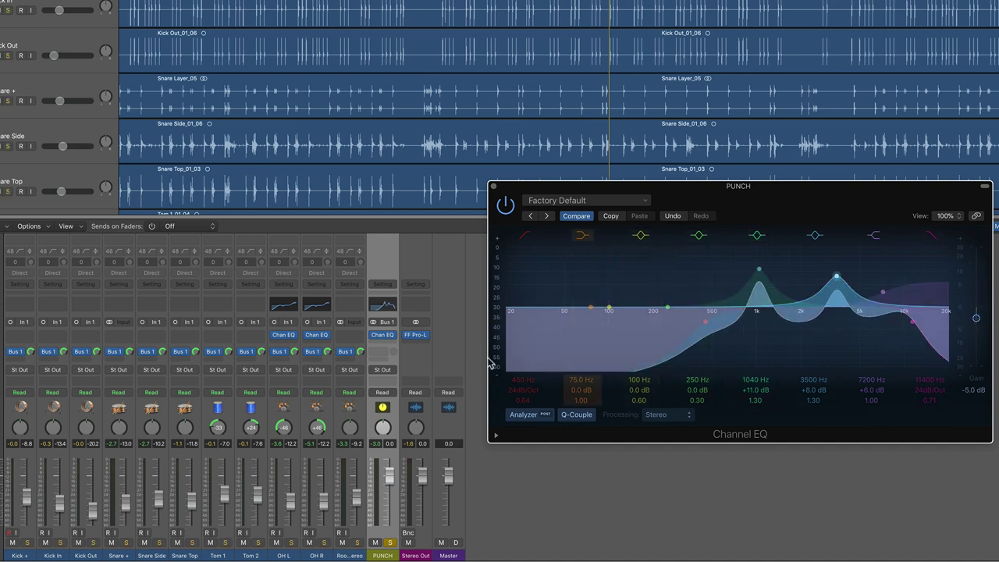
Insert an Enveloper on the PUNCH bus after the EQ
click(381, 346)
mouse_move(408, 433)
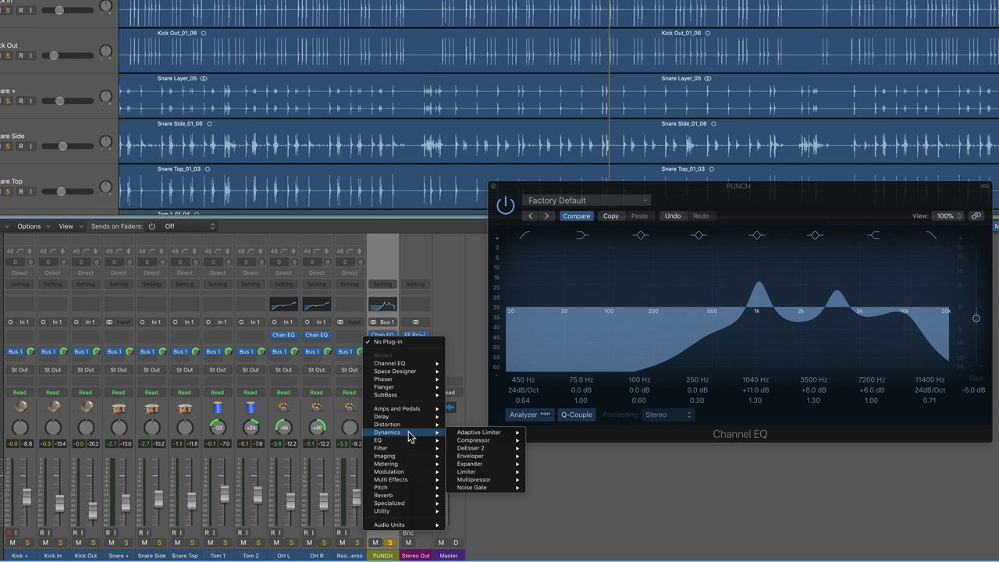
mouse_move(501, 444)
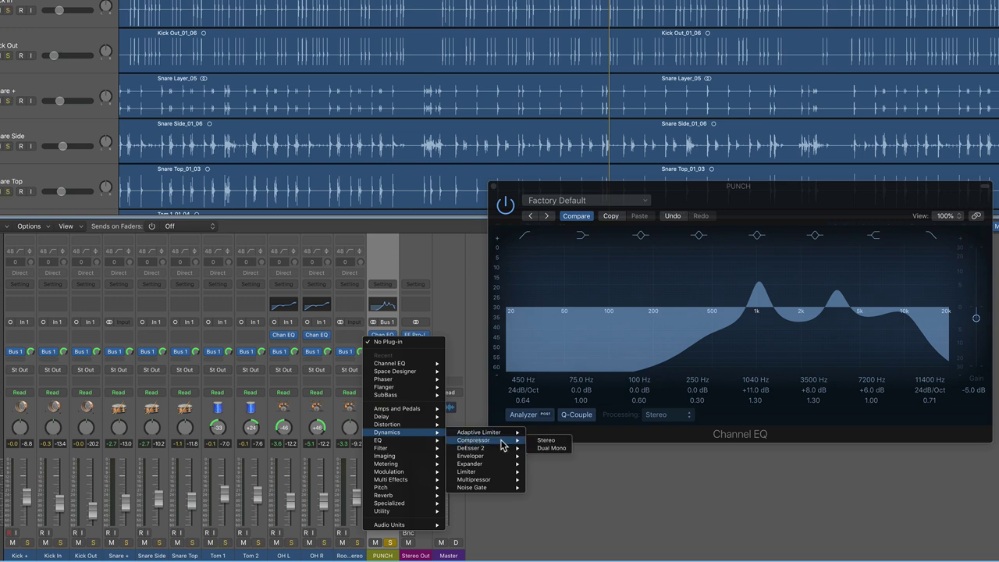
click(547, 456)
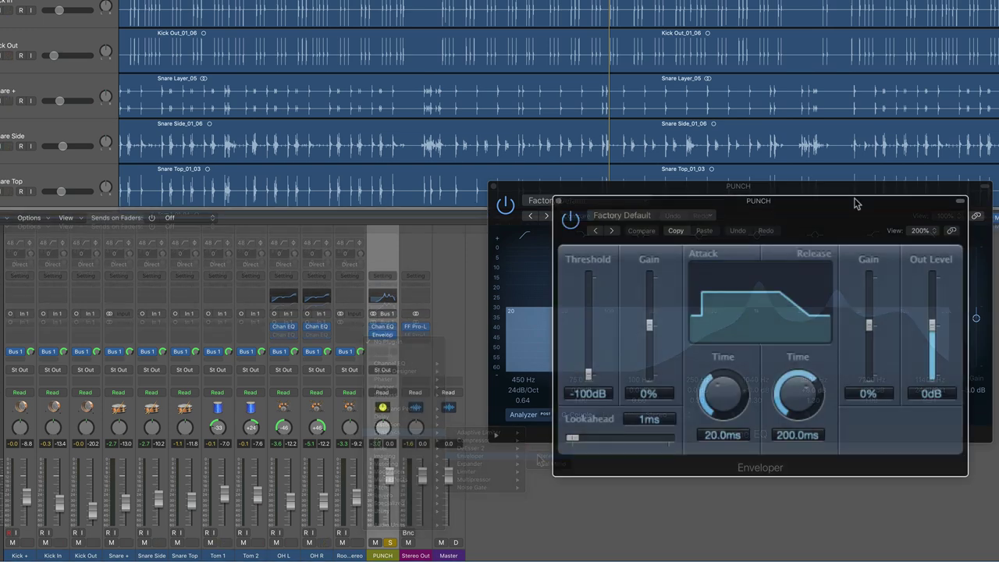
Set the Enveloper to 86% attack gain, 29 ms attack and 560 ms release
drag(650, 320, 658, 294)
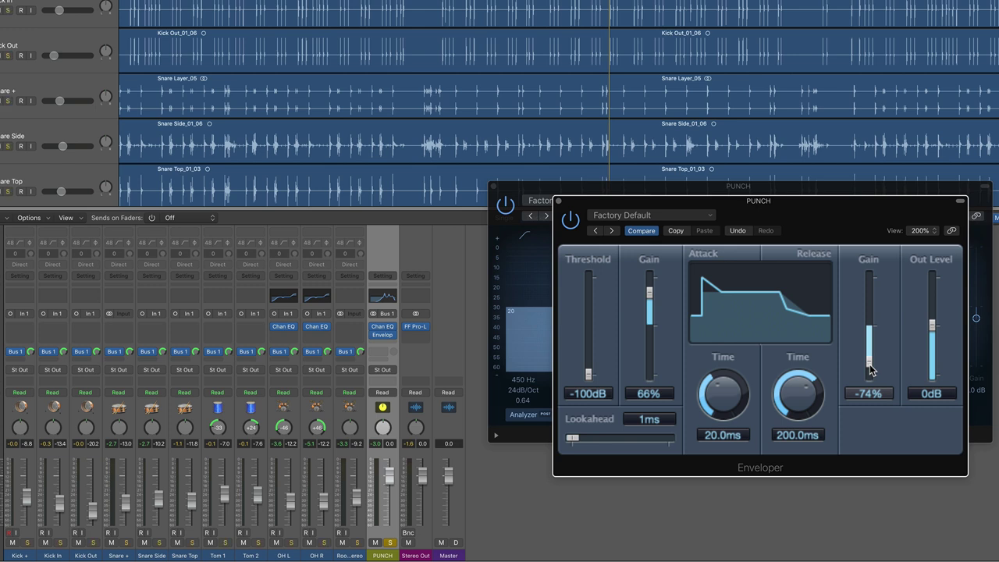
key(space)
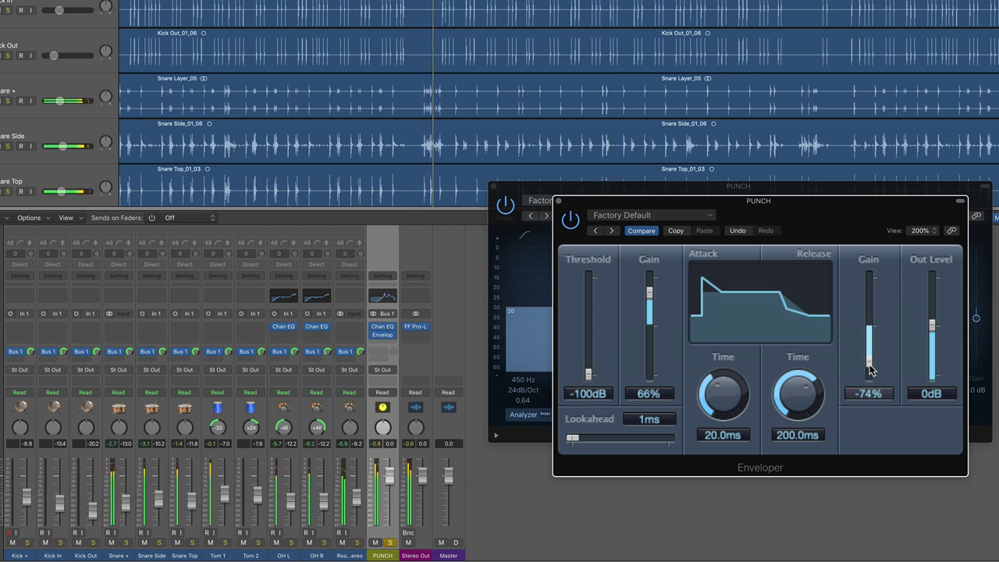
drag(668, 297, 668, 289)
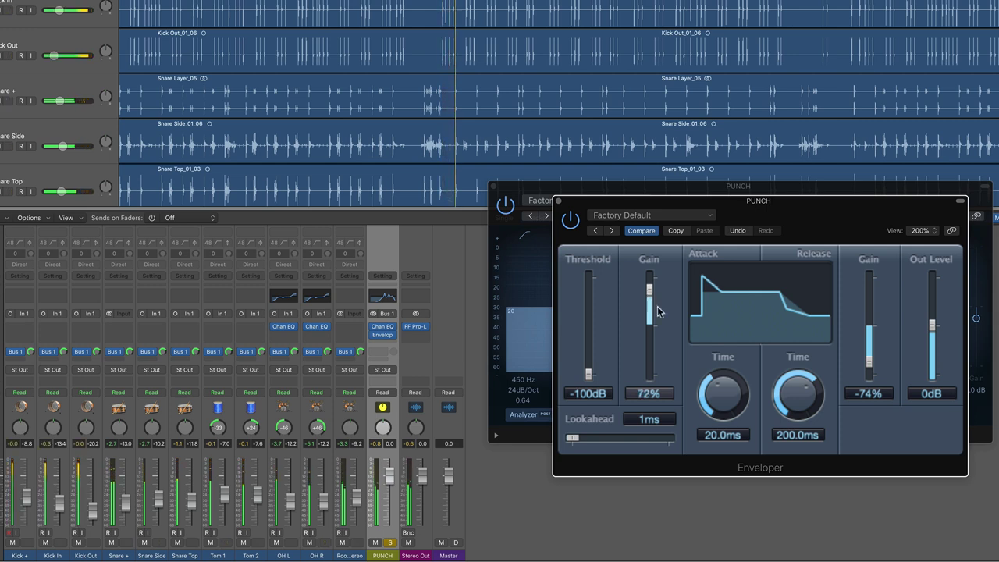
mouse_move(790, 397)
mouse_down()
mouse_move(812, 308)
mouse_move(809, 464)
mouse_move(818, 386)
mouse_move(808, 359)
mouse_move(801, 395)
mouse_up()
drag(650, 290, 654, 289)
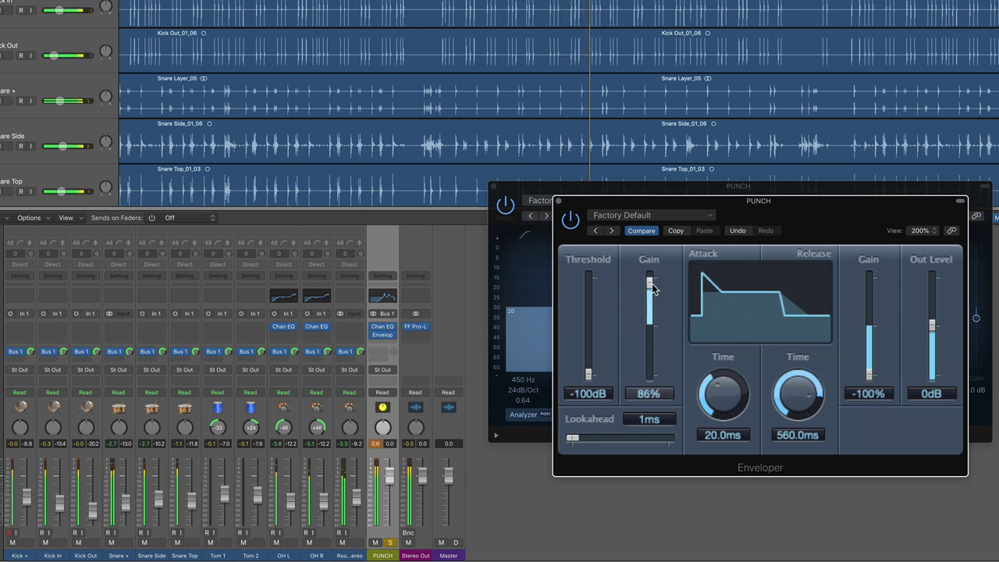
drag(730, 400, 734, 396)
drag(931, 326, 930, 336)
click(468, 497)
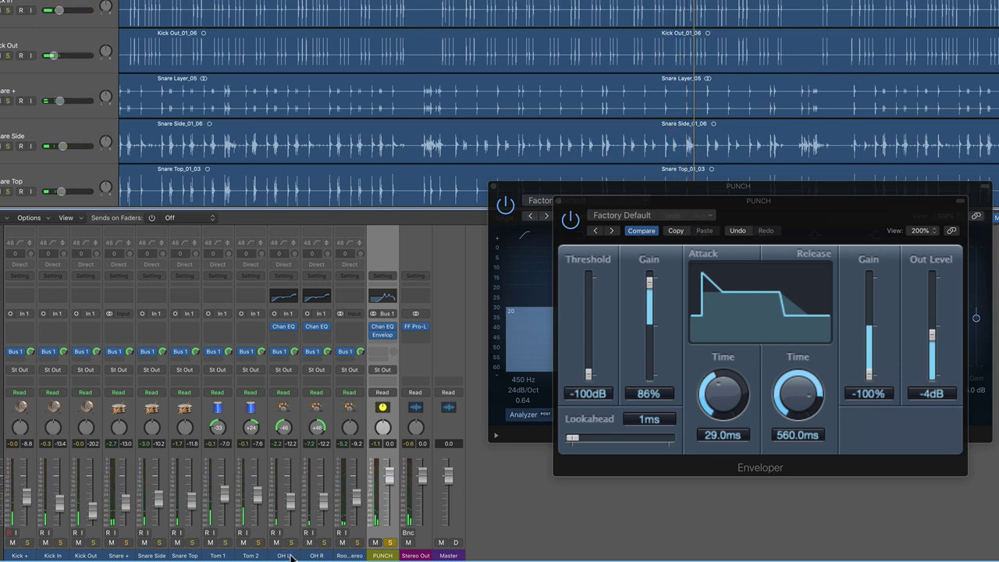
Lengthen the PUNCH Enveloper attack time to 38 ms
drag(283, 379, 351, 379)
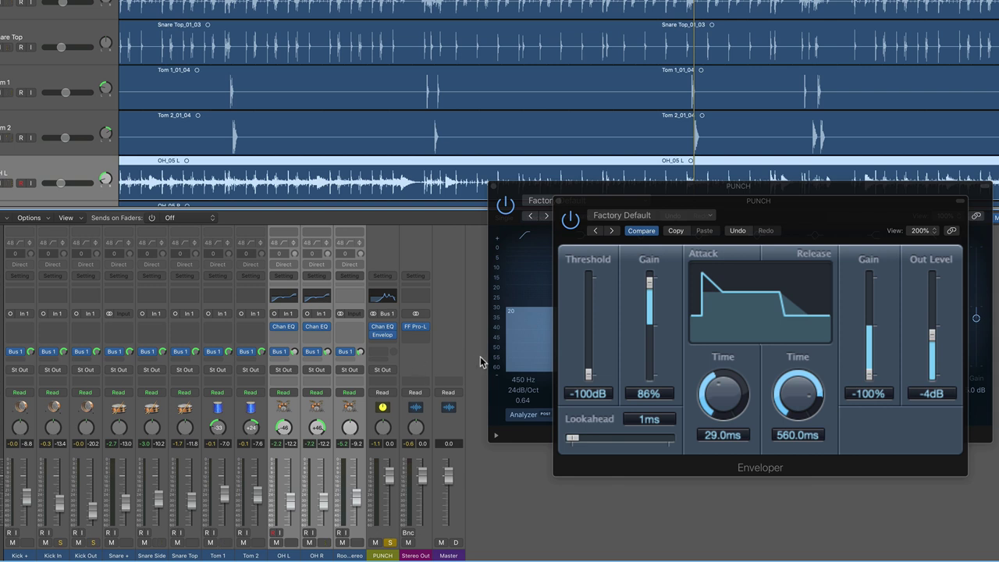
click(785, 204)
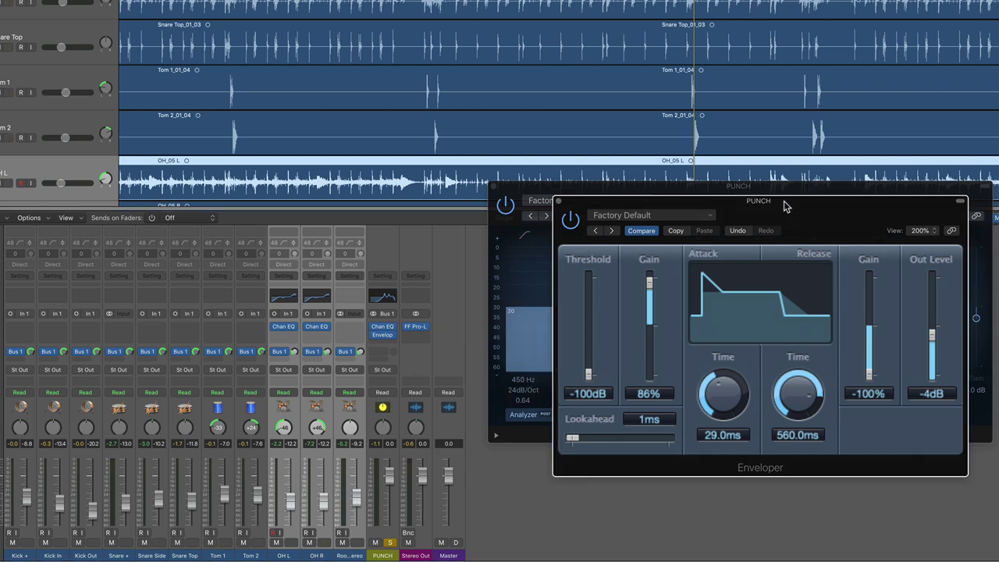
key(space)
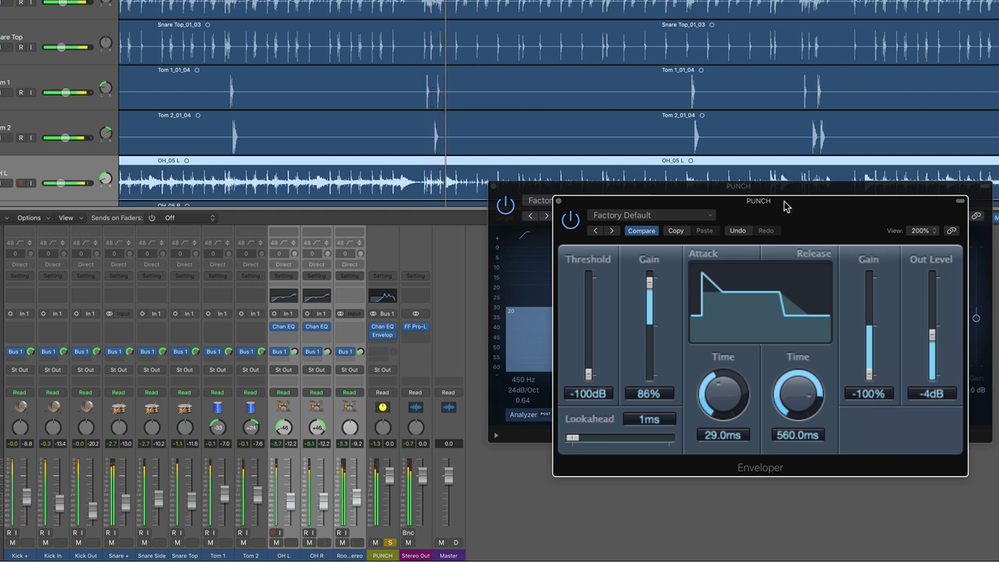
drag(722, 397, 723, 388)
Raise the PUNCH EQ low cut to 290 Hz with Q 2.20 and output -8.0 dB
click(558, 201)
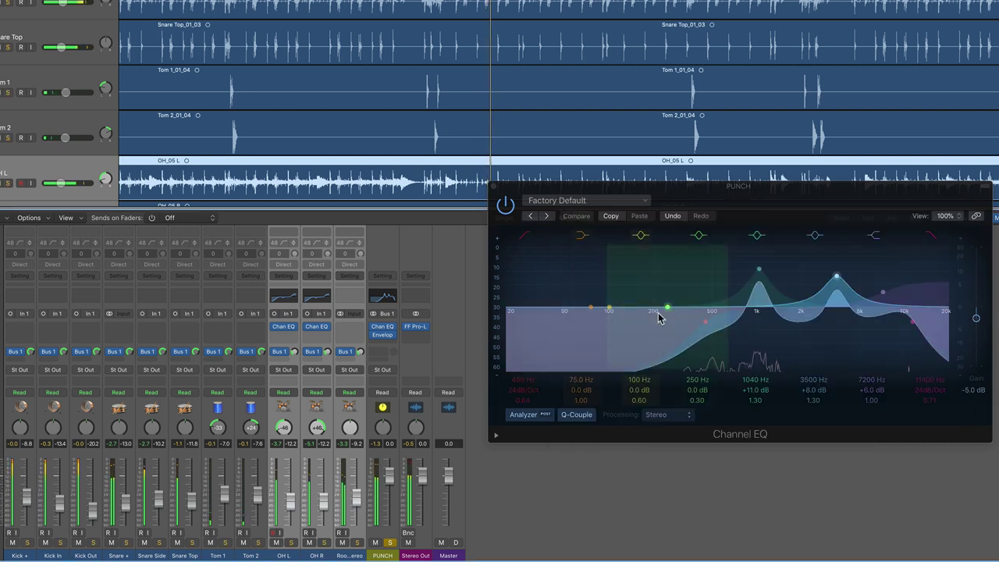
mouse_move(691, 313)
mouse_down()
mouse_move(686, 288)
mouse_move(671, 290)
mouse_move(712, 262)
mouse_move(697, 286)
mouse_move(677, 282)
mouse_up()
key(space)
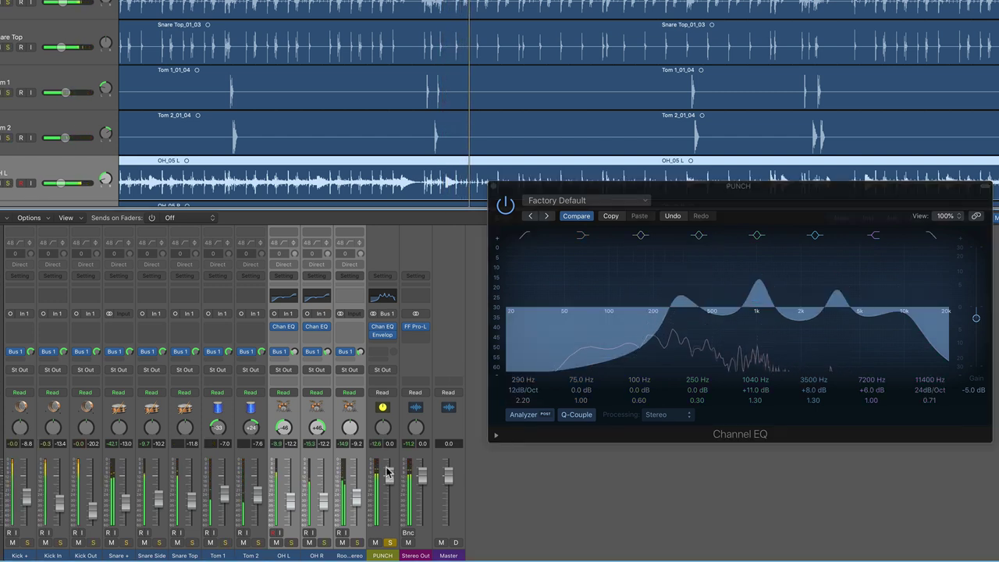
drag(975, 318, 932, 337)
Set the PUNCH Enveloper output level to -8 dB
click(382, 338)
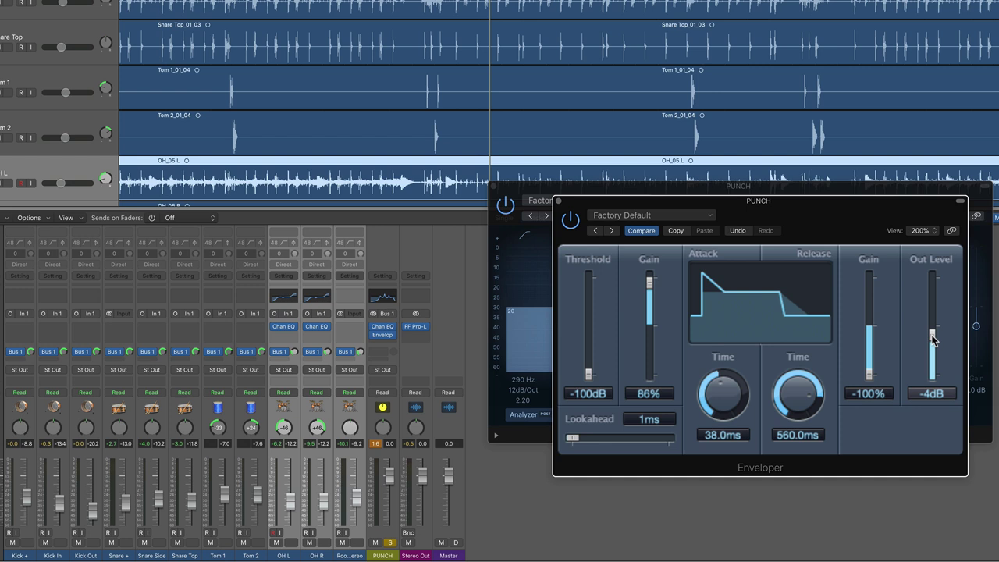
drag(848, 220, 852, 250)
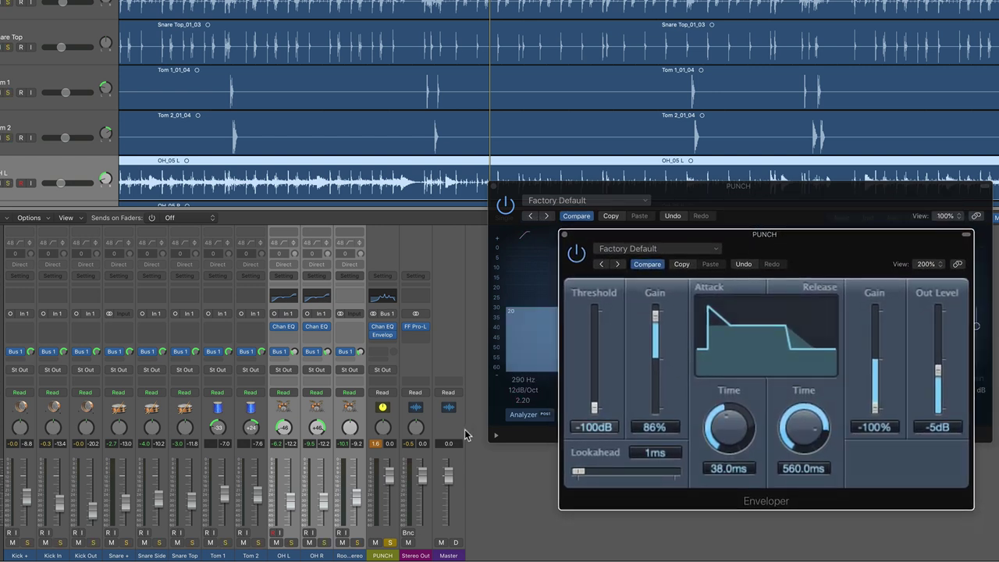
click(379, 444)
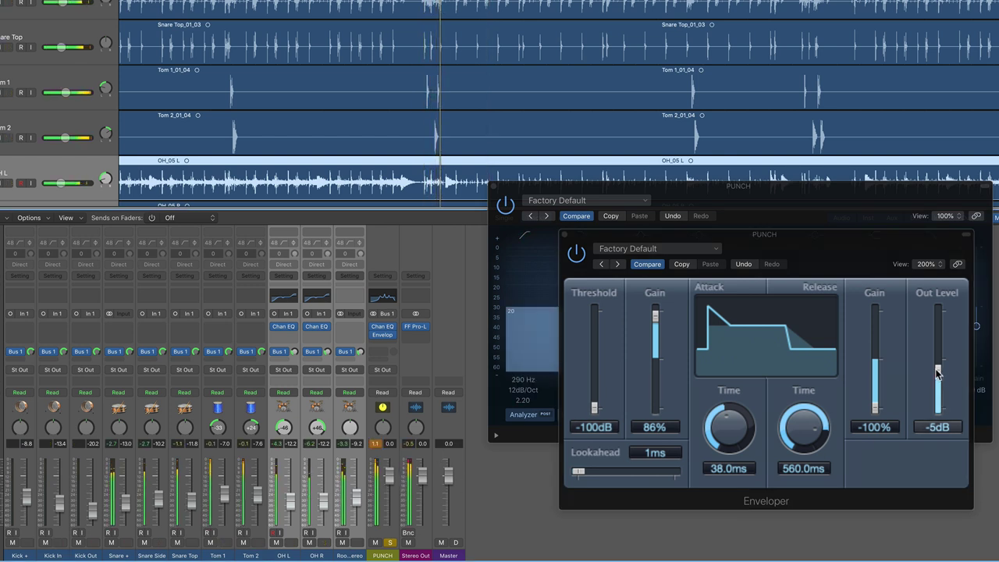
drag(938, 371, 938, 386)
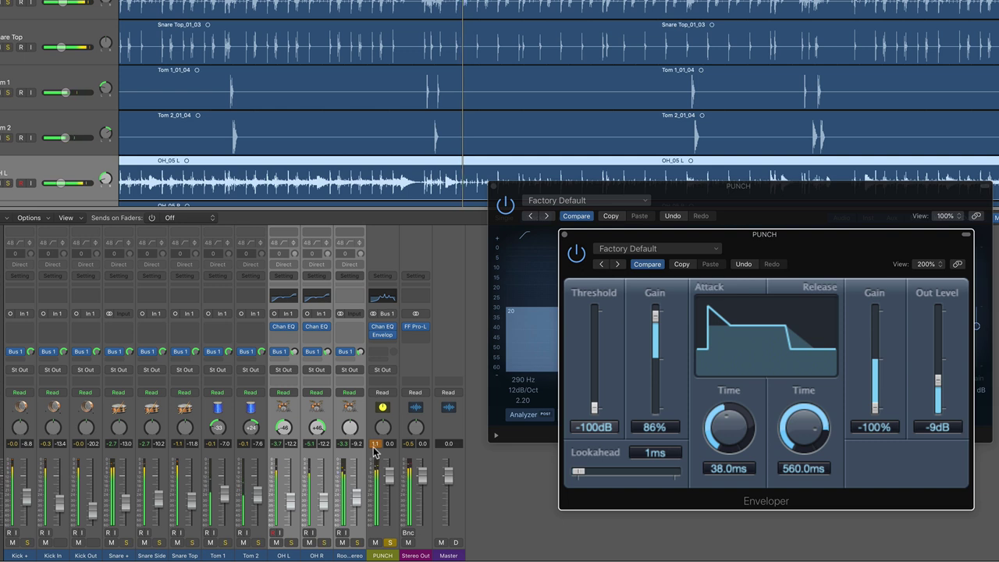
click(377, 472)
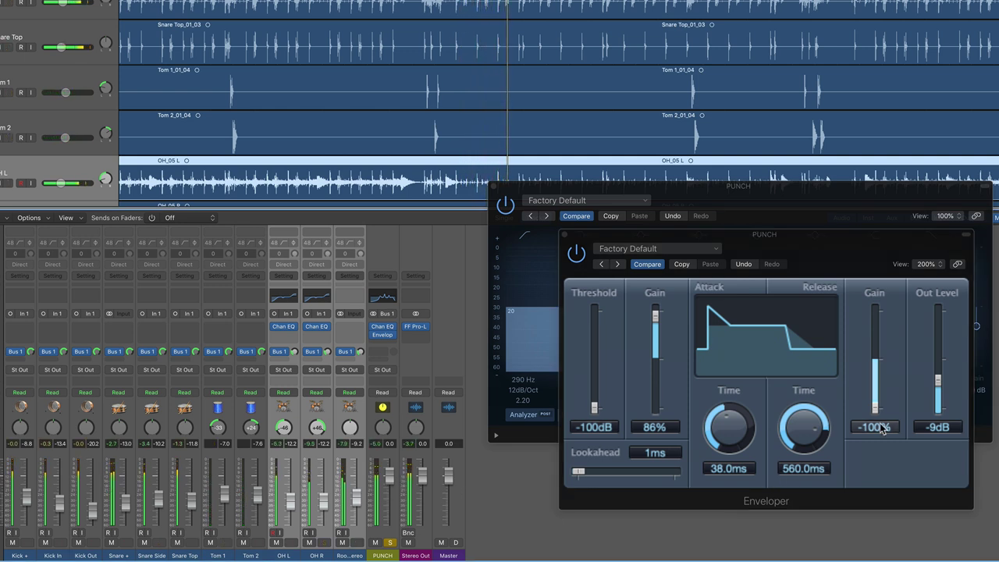
click(936, 379)
drag(938, 377, 939, 376)
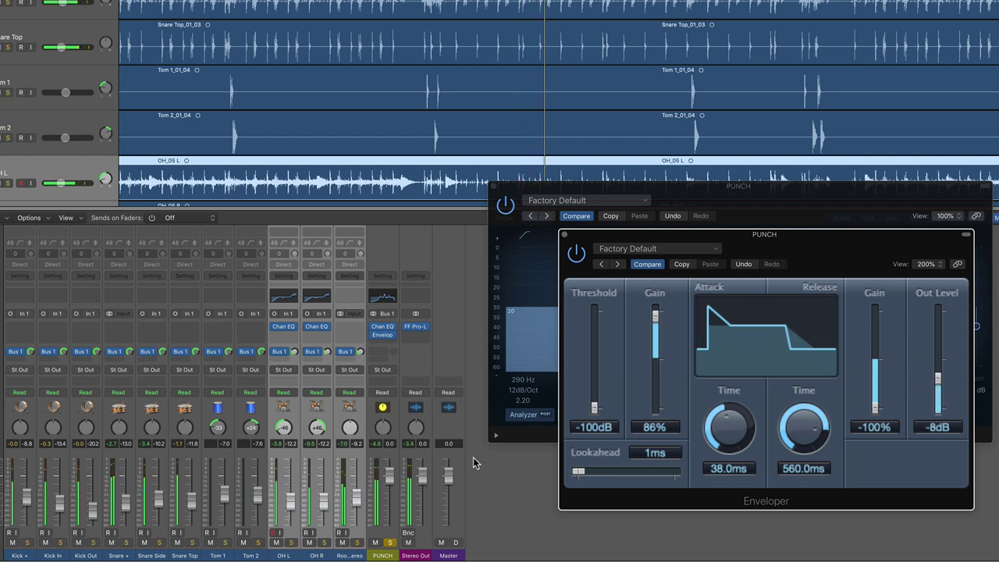
Unsolo and mute PUNCH, bringing its level back up to -3.5 dB
click(375, 544)
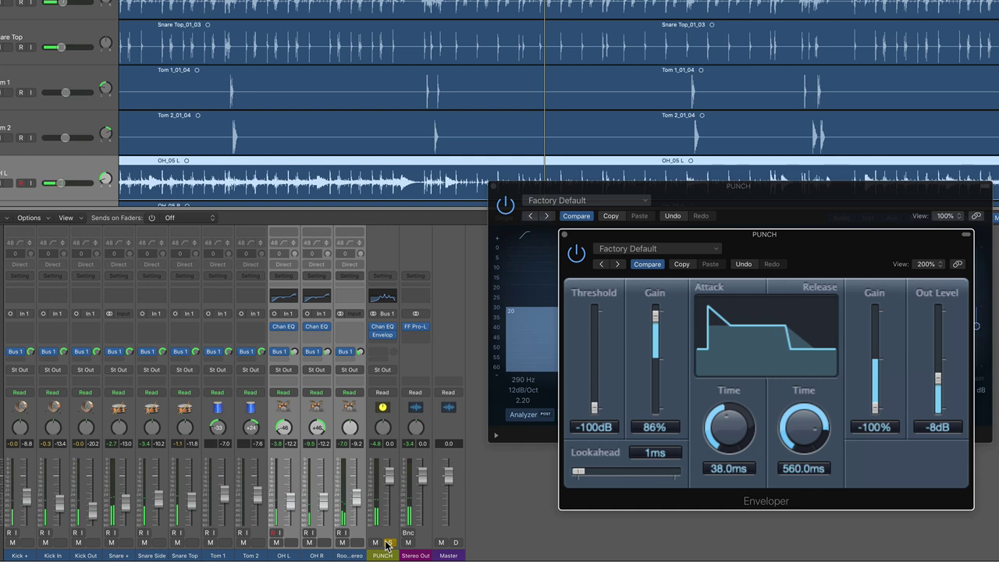
click(388, 544)
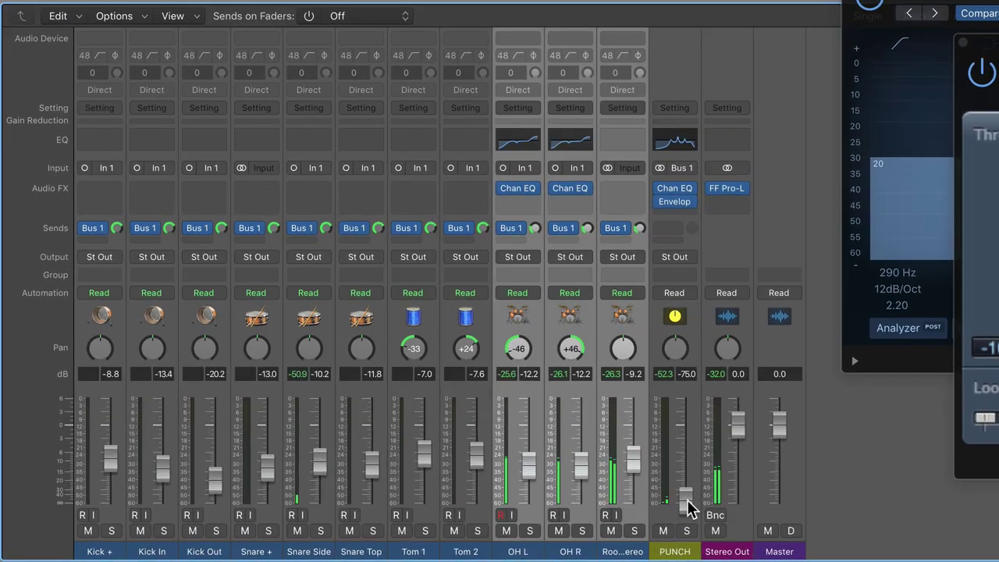
drag(390, 528, 390, 532)
drag(685, 507, 685, 443)
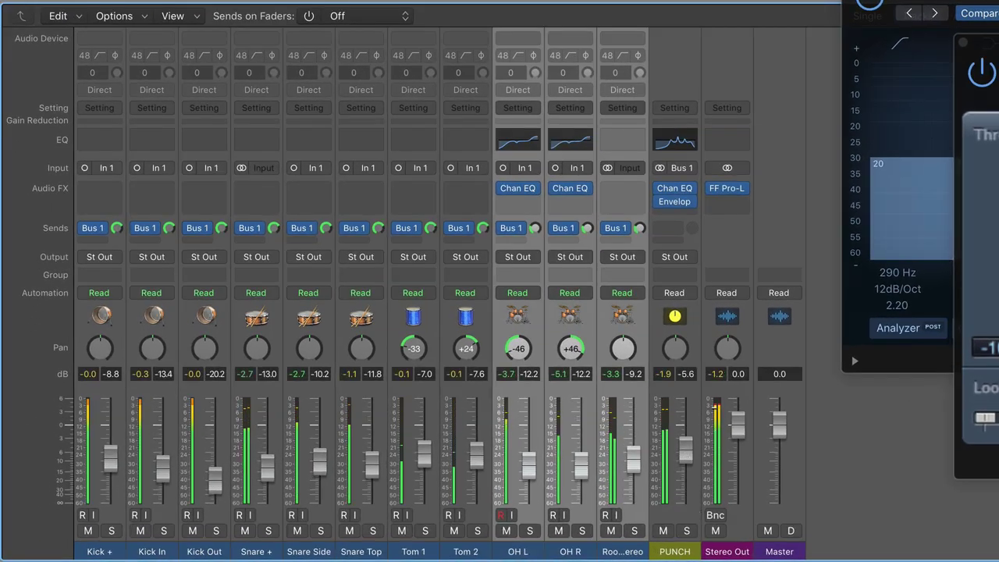
Unmute PUNCH, pull its fader down, and close the Channel EQ and Pro-Q windows
click(663, 533)
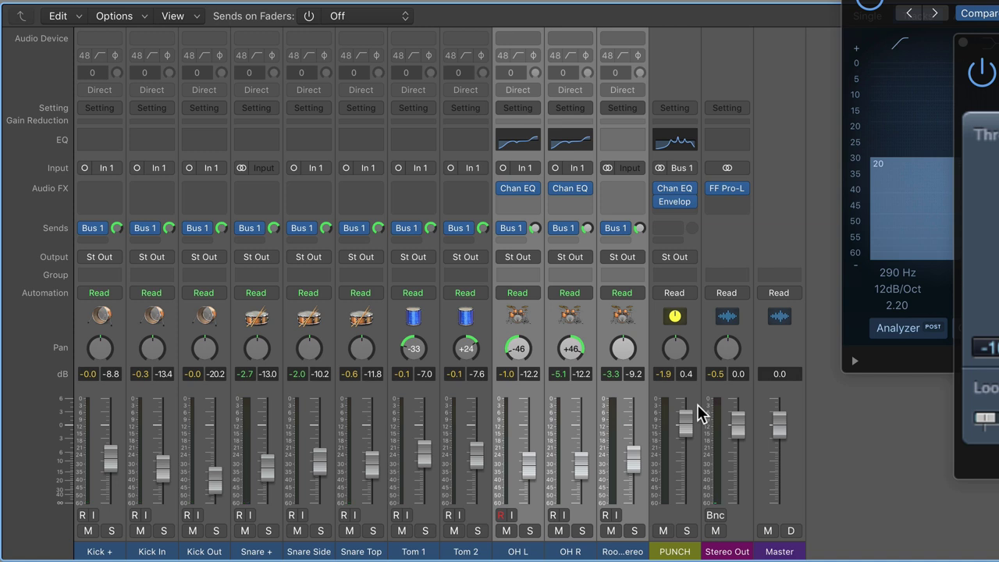
drag(698, 404, 693, 511)
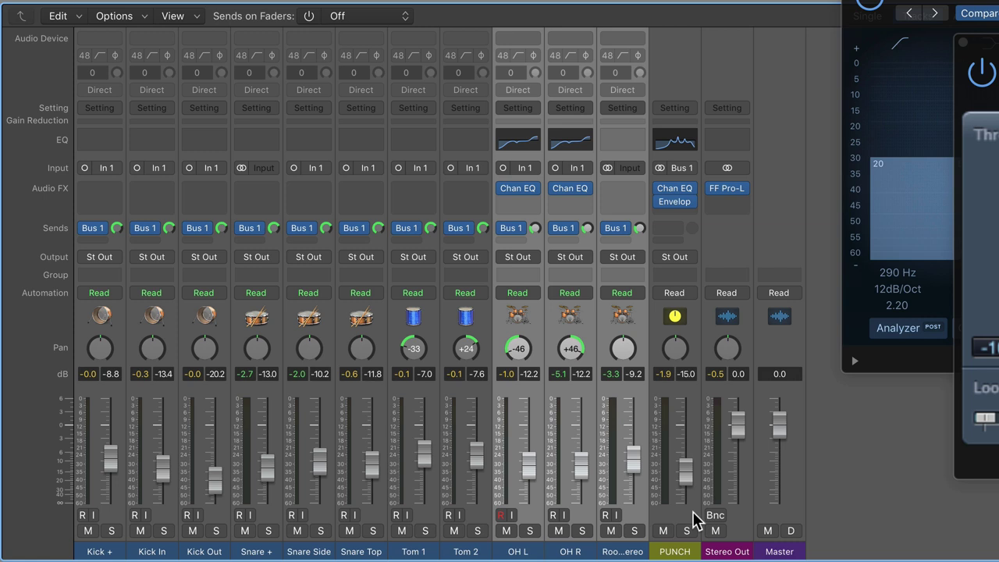
click(964, 42)
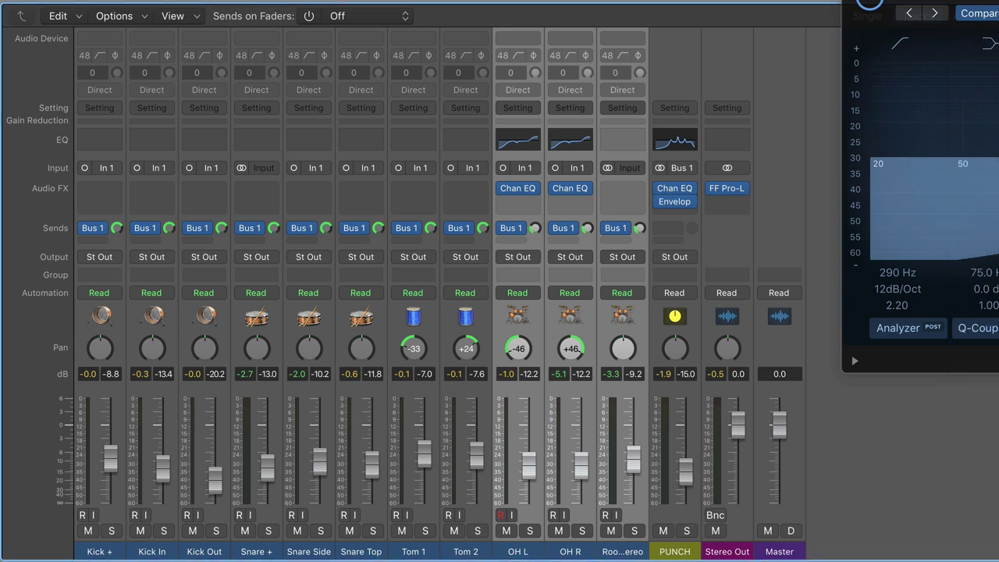
key(super+w)
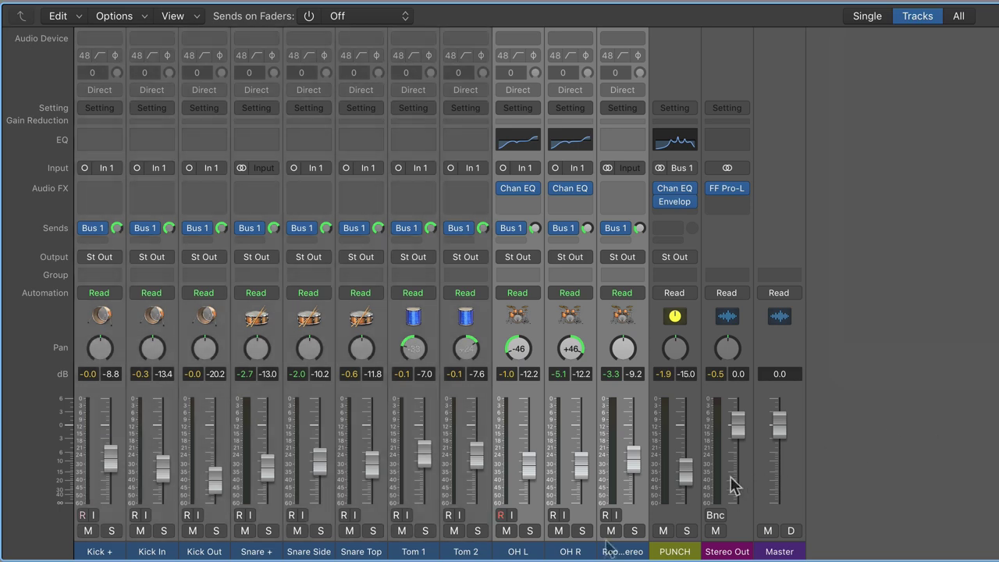
Add Bus 2 sends on the drum channels, including the room mics
click(629, 238)
mouse_move(631, 261)
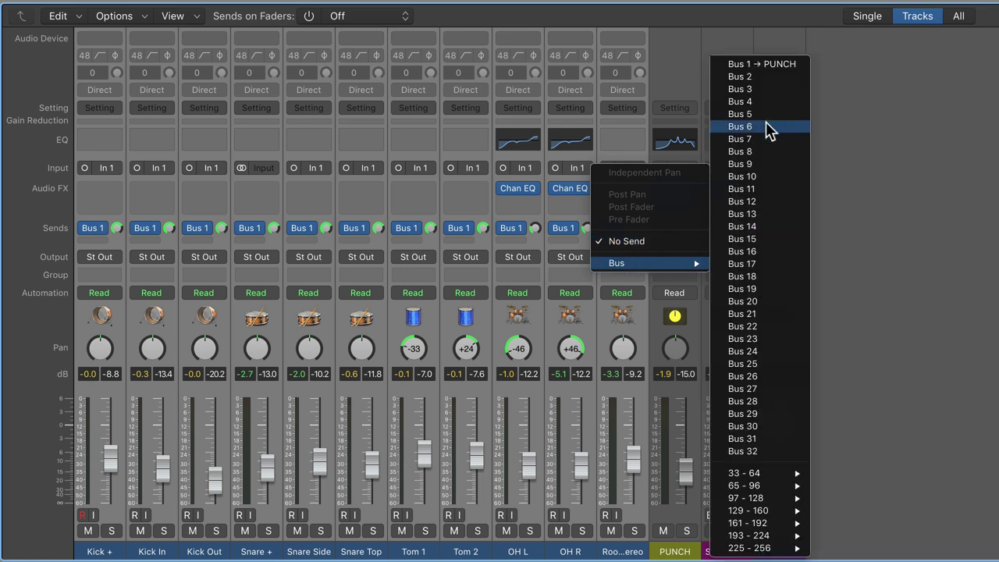
click(749, 65)
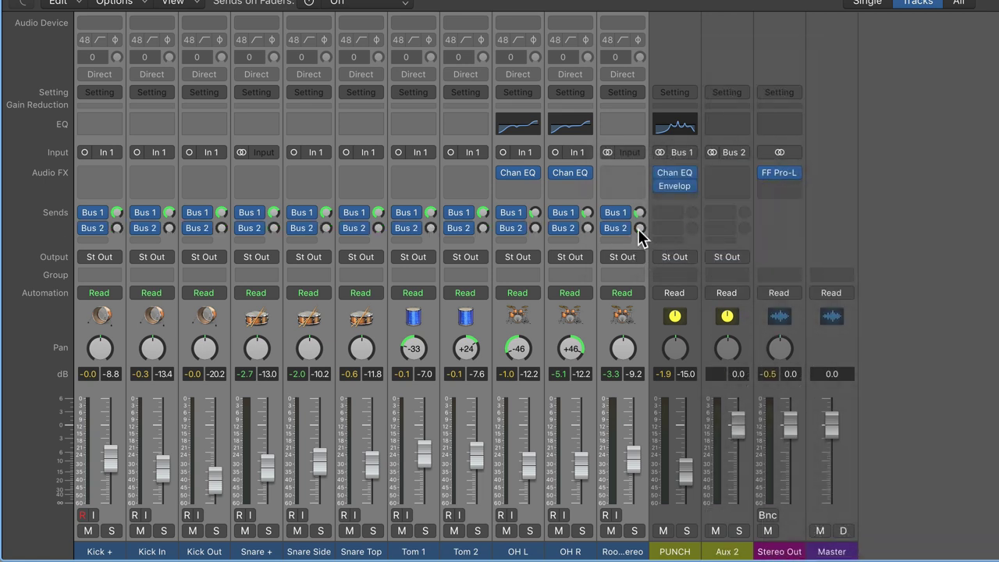
alt+click(638, 228)
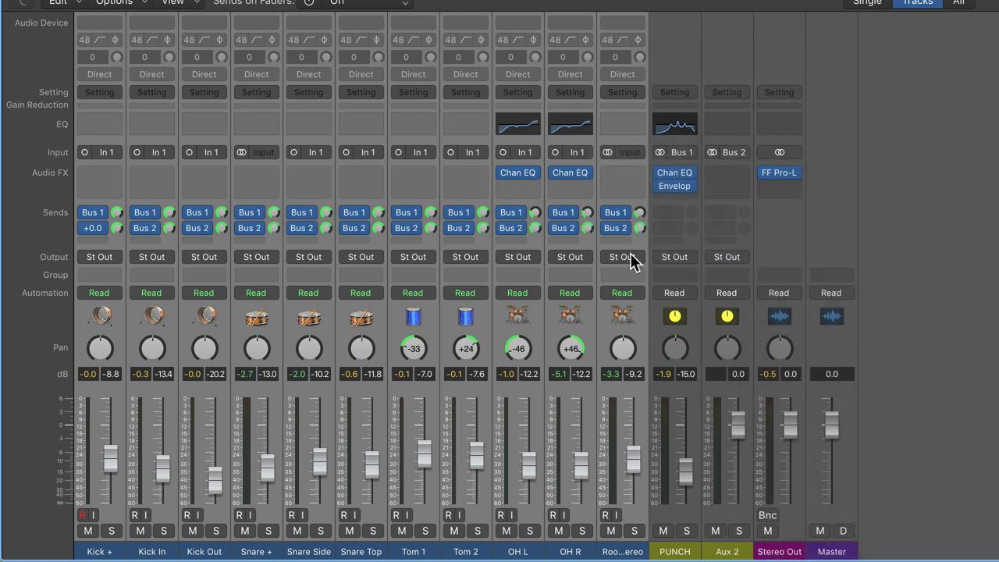
Rename the new Aux 2 return to SMASH
click(728, 551)
double_click(727, 551)
text(SM)
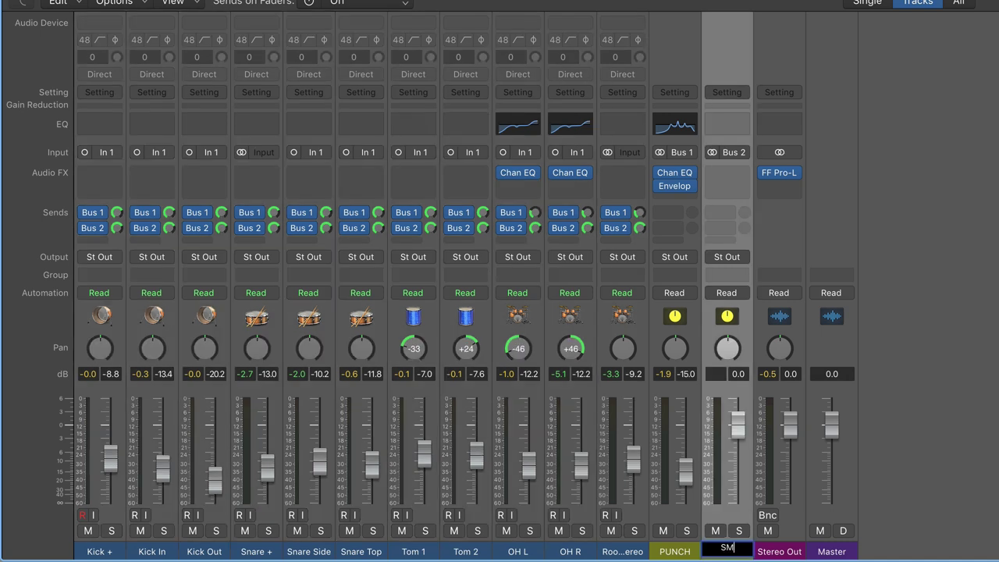
text(ASH)
key(Return)
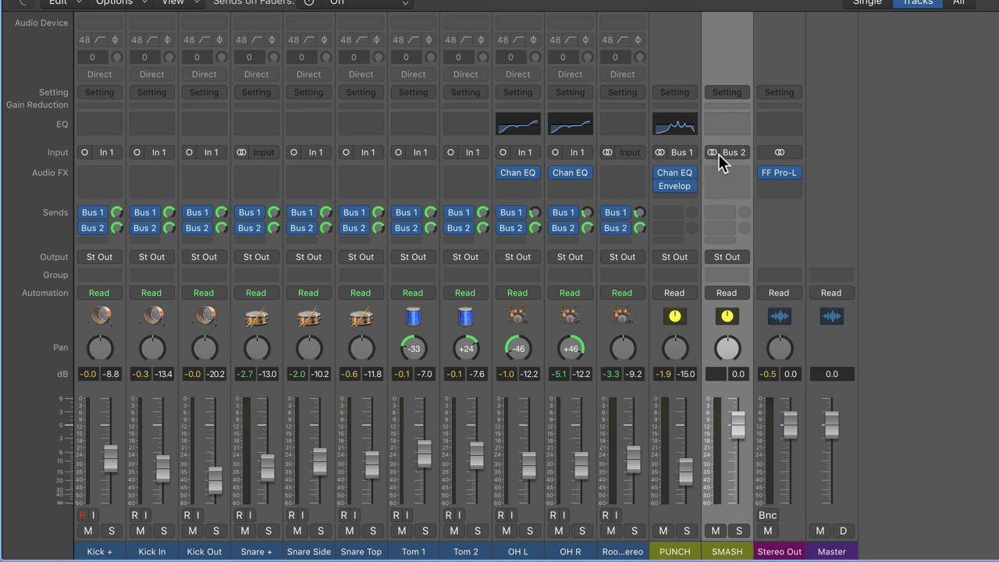
click(742, 175)
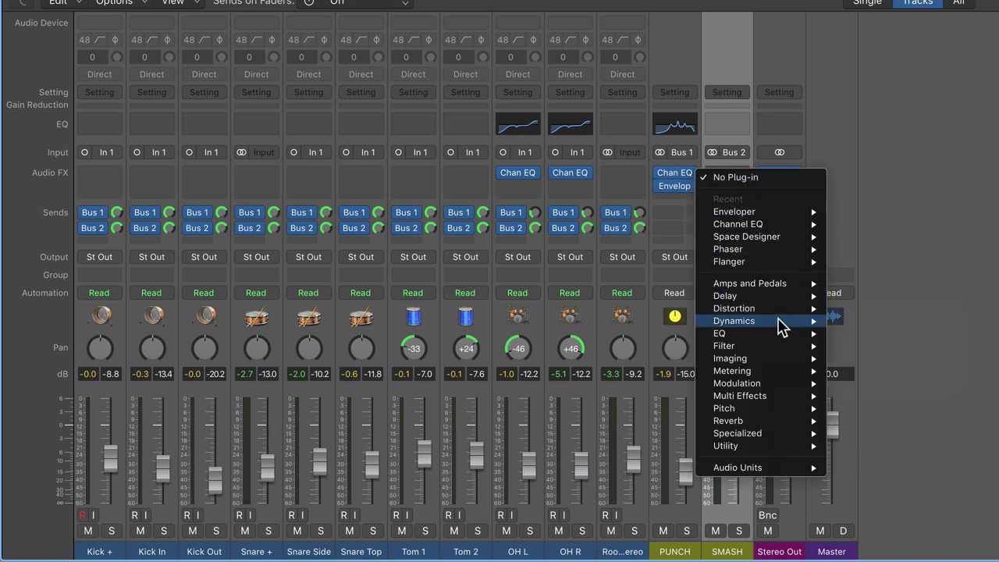
Insert a stereo Compressor on SMASH and audition the drums while adjusting threshold
mouse_move(785, 321)
click(979, 335)
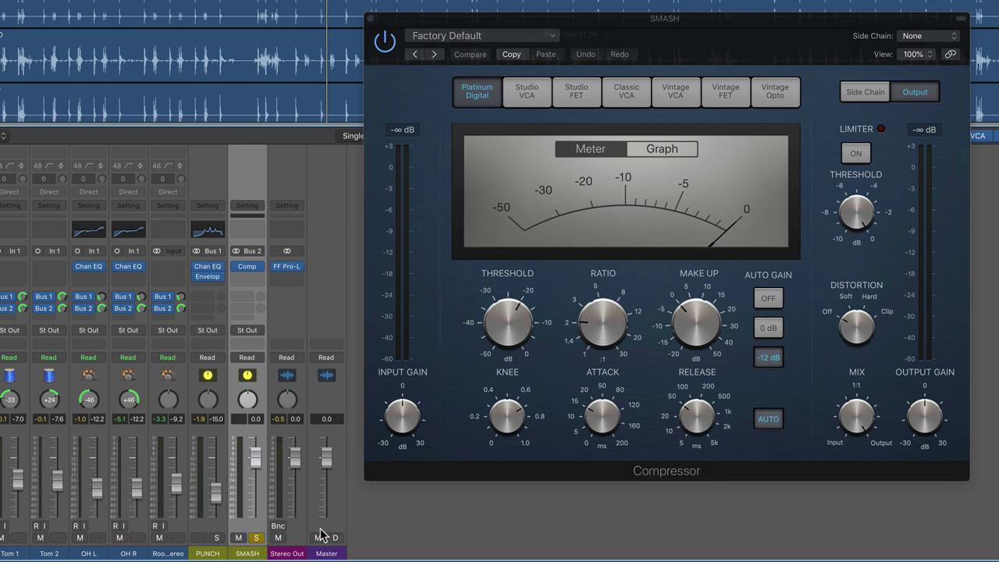
drag(595, 26, 595, 25)
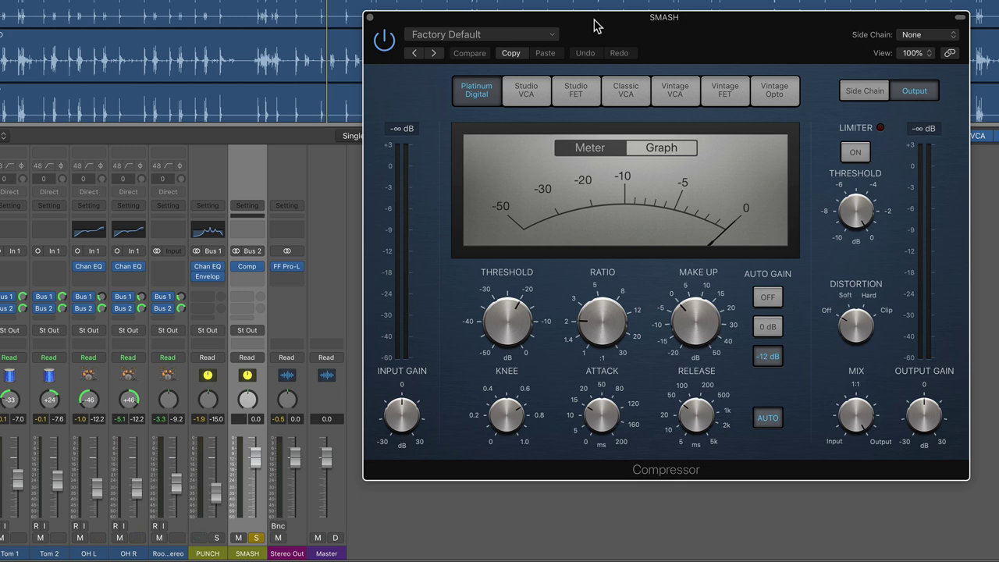
key(space)
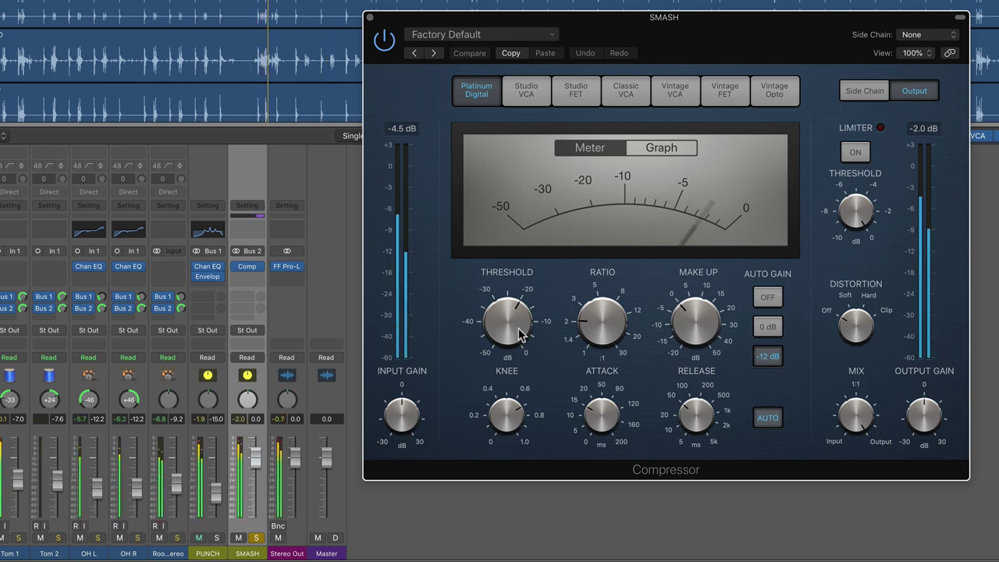
click(519, 330)
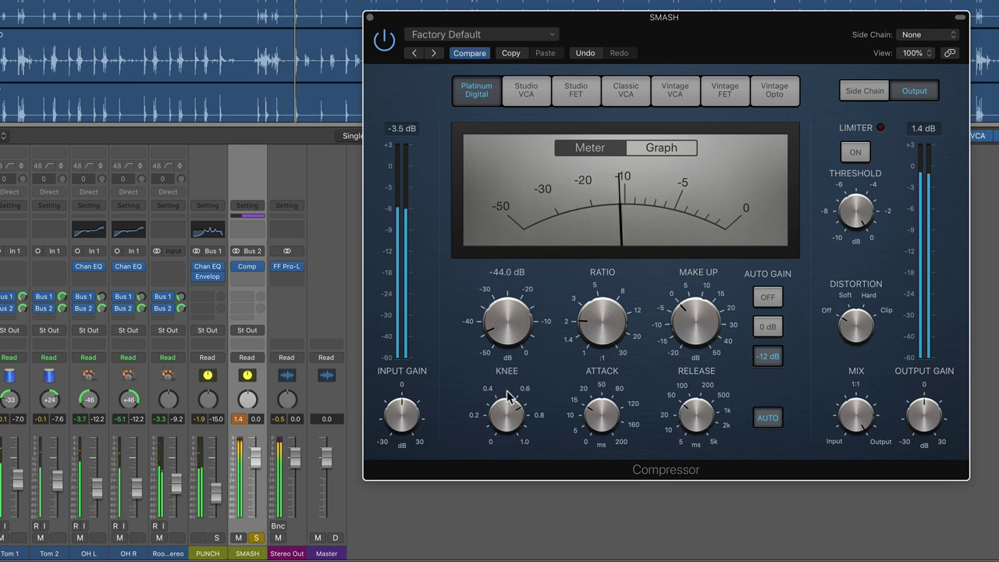
Set ratio 2.4:1, auto gain off, make-up 2.5 dB and attack 8.5 ms
drag(620, 314, 622, 301)
click(767, 297)
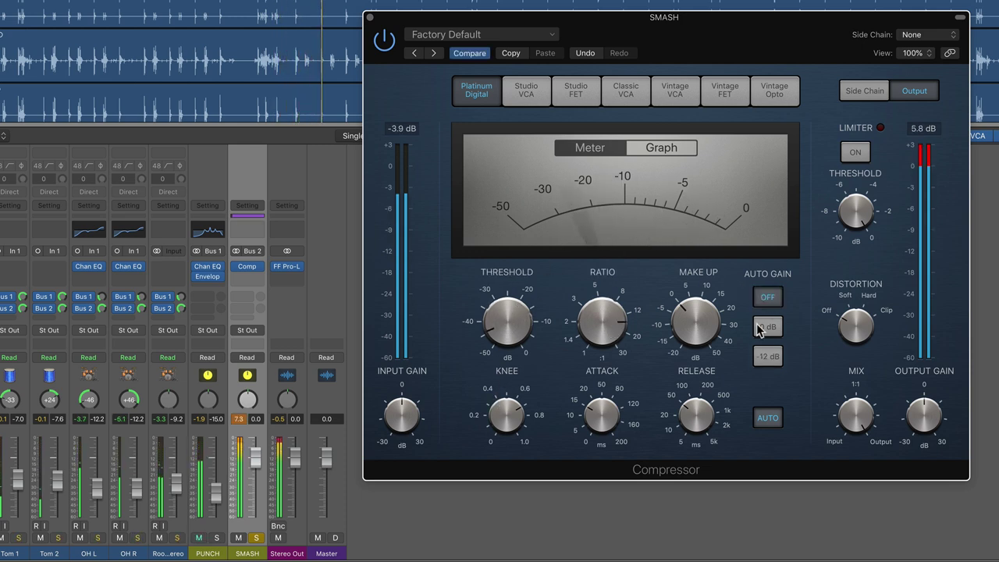
drag(699, 319, 701, 316)
mouse_move(584, 397)
drag(592, 415, 593, 457)
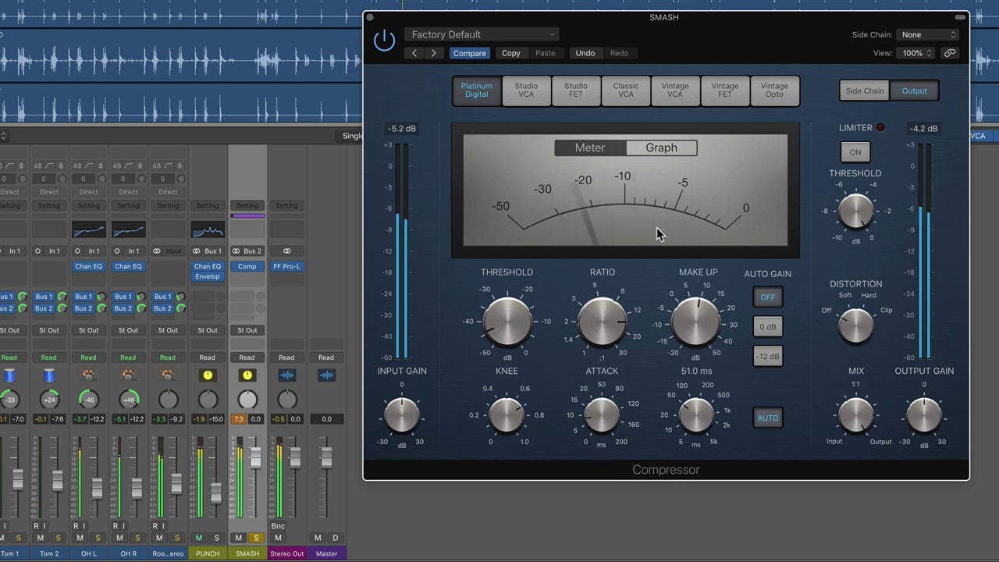
Compare the Studio VCA and Studio FET models and raise make-up gain to 12.0 dB
click(530, 94)
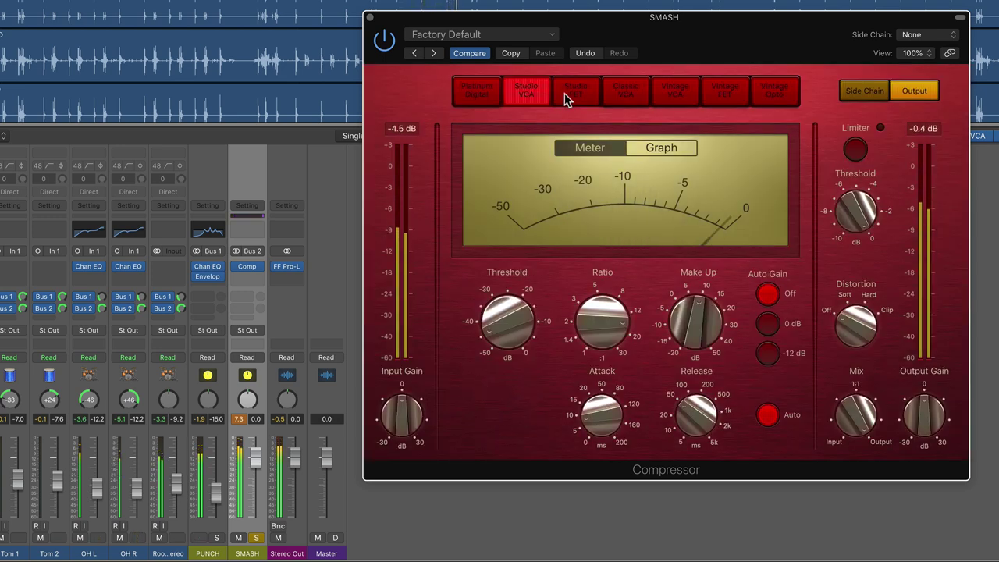
click(565, 93)
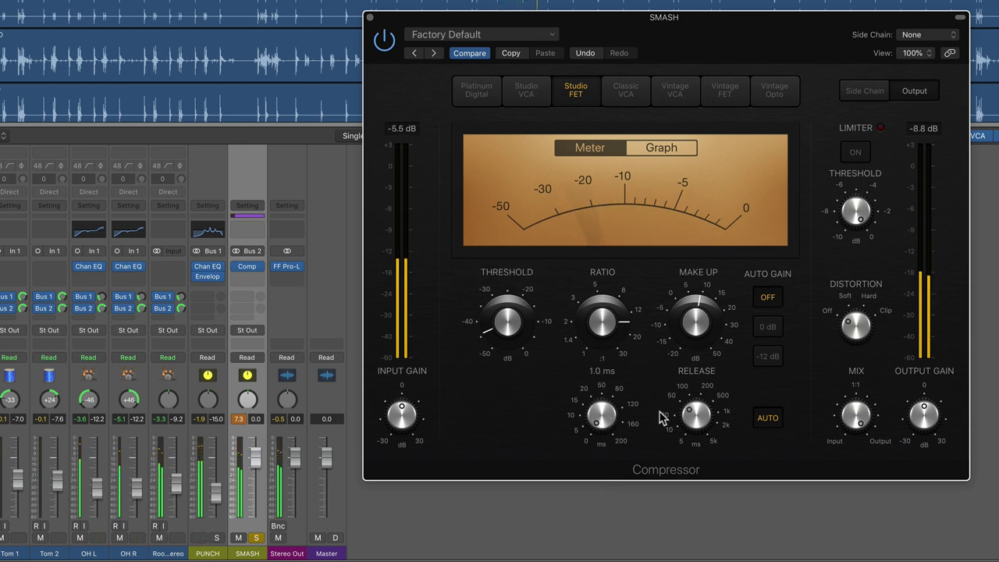
drag(694, 324, 700, 318)
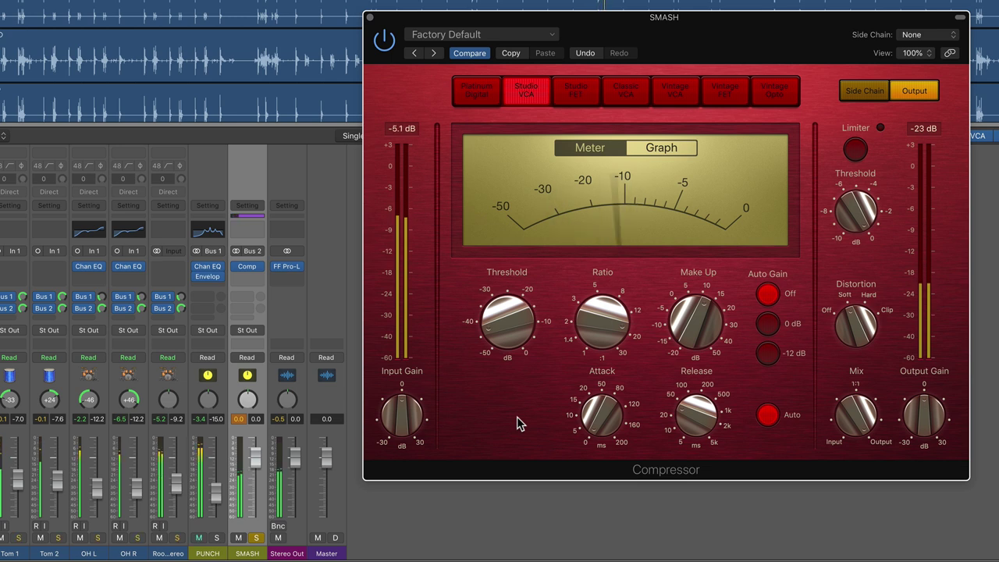
click(255, 420)
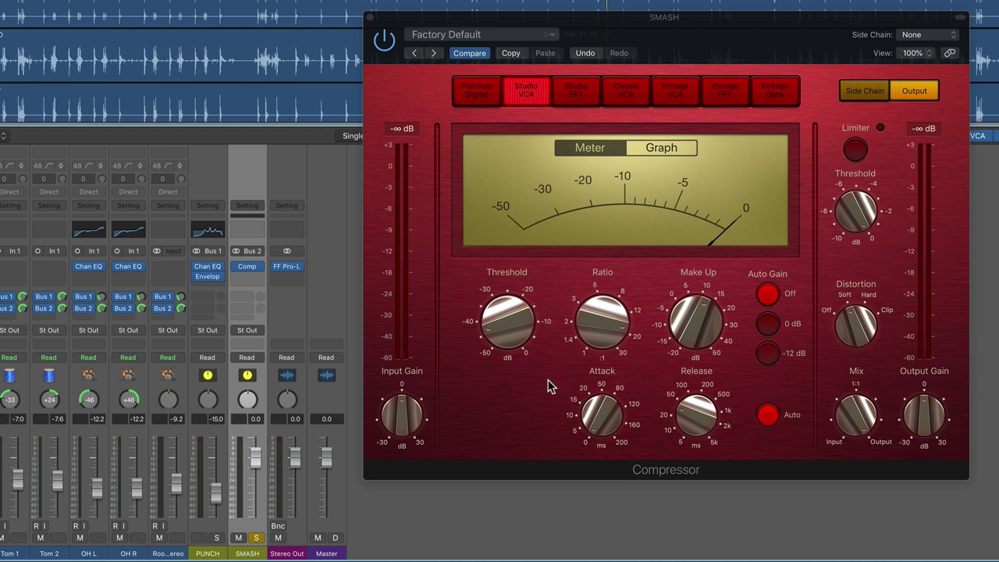
Lower the SMASH Compressor's Mix from 1:1 (100%) to about 89.5%
mouse_move(595, 409)
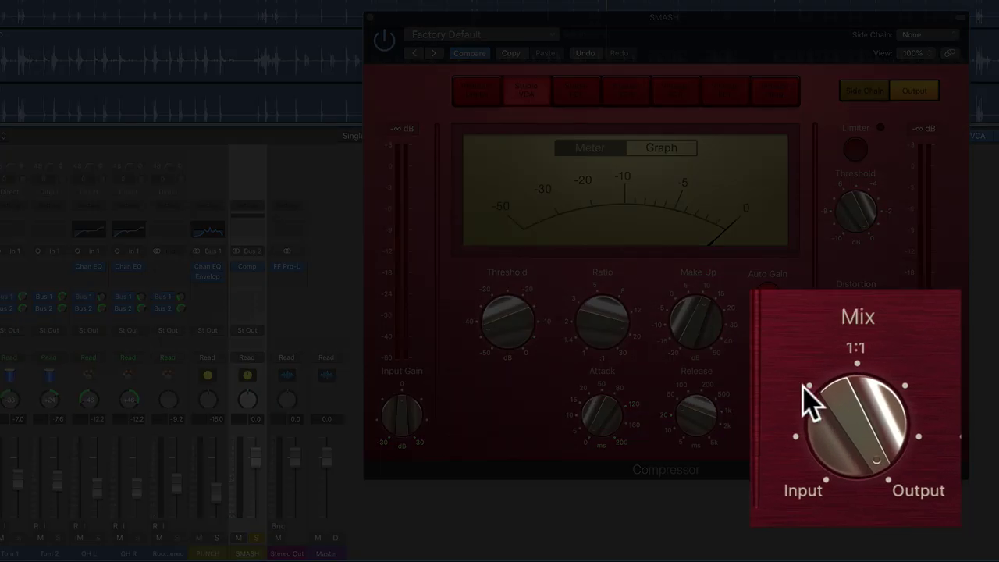
drag(807, 401, 920, 364)
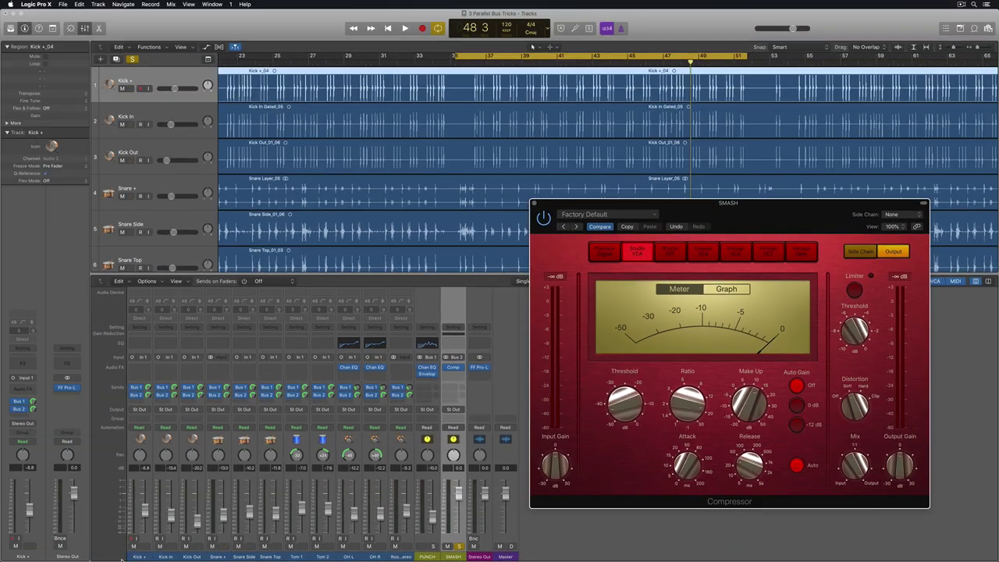
Put the drum channels, Kick + through Room Stereo, into a new summing track stack
click(143, 556)
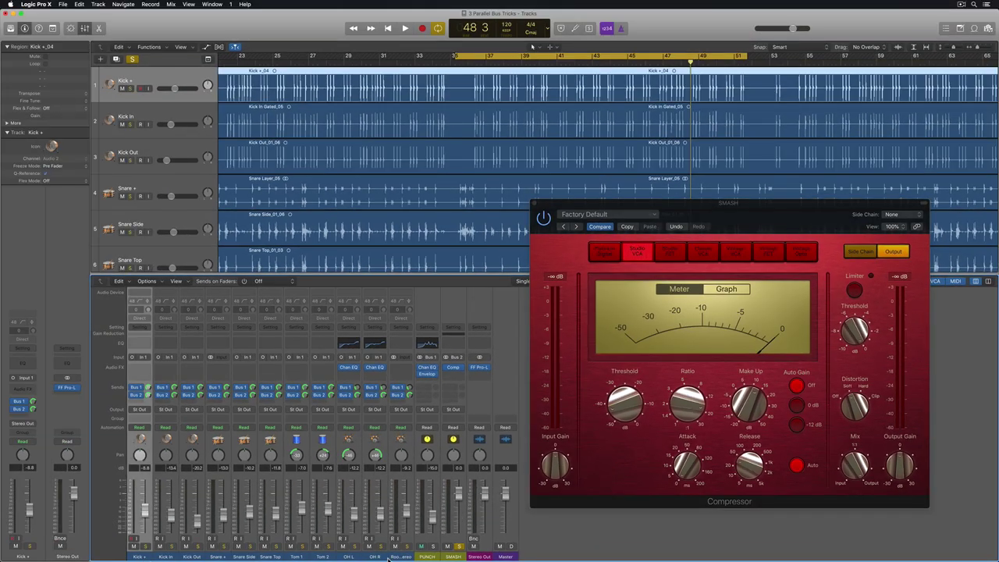
shift+click(396, 556)
click(101, 6)
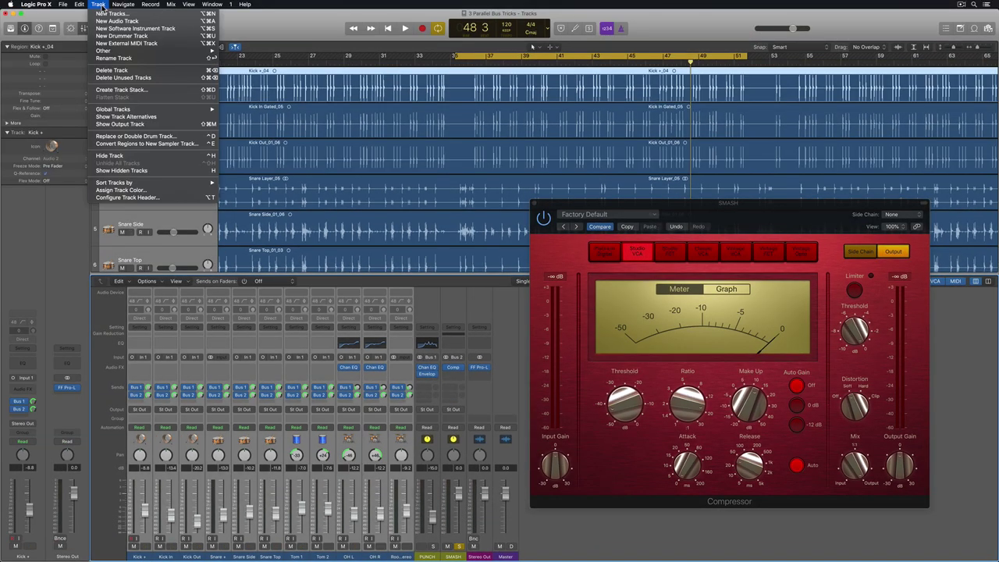
click(156, 92)
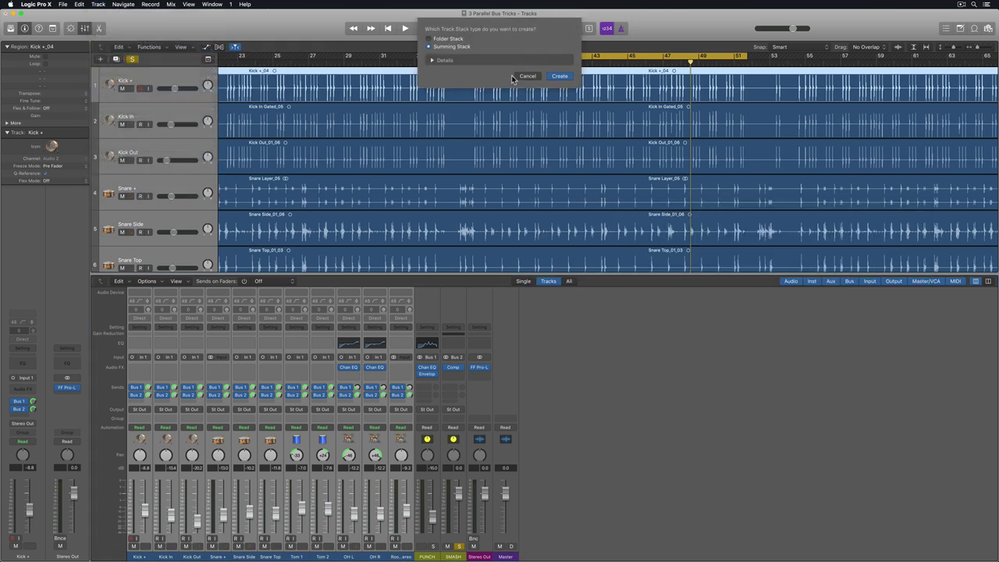
click(560, 76)
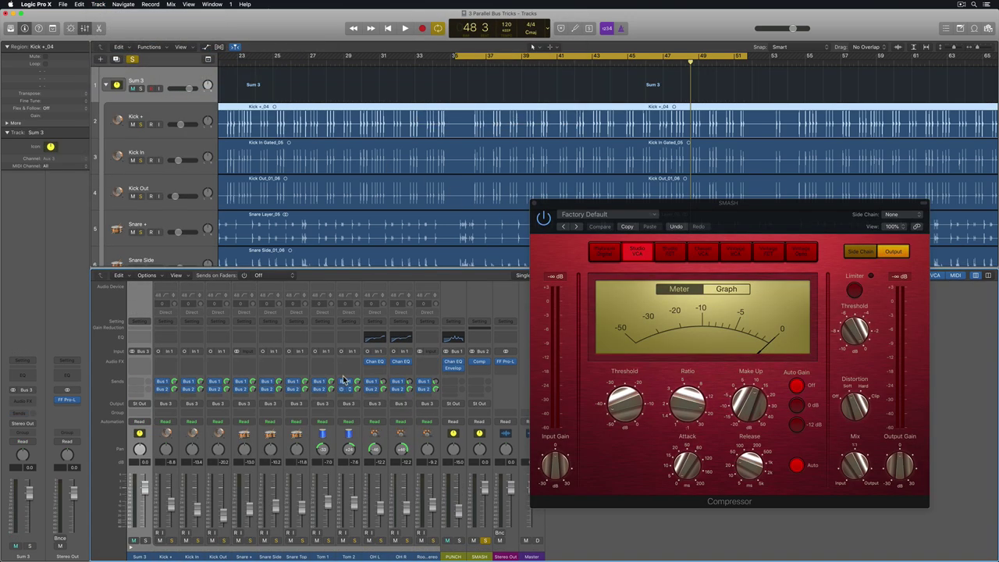
Rename the new stack DRUMS and collapse it
double_click(134, 81)
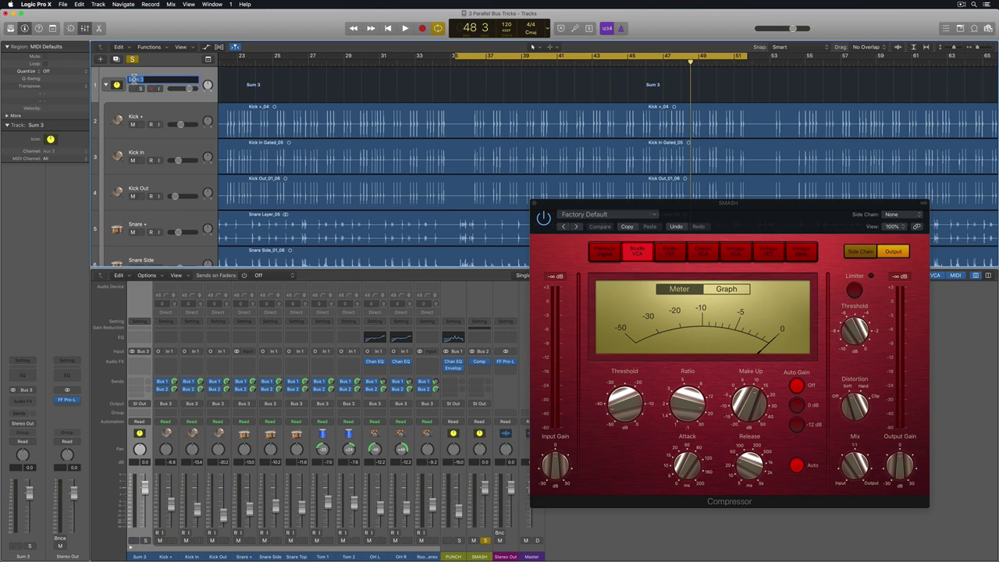
key(Return)
click(103, 85)
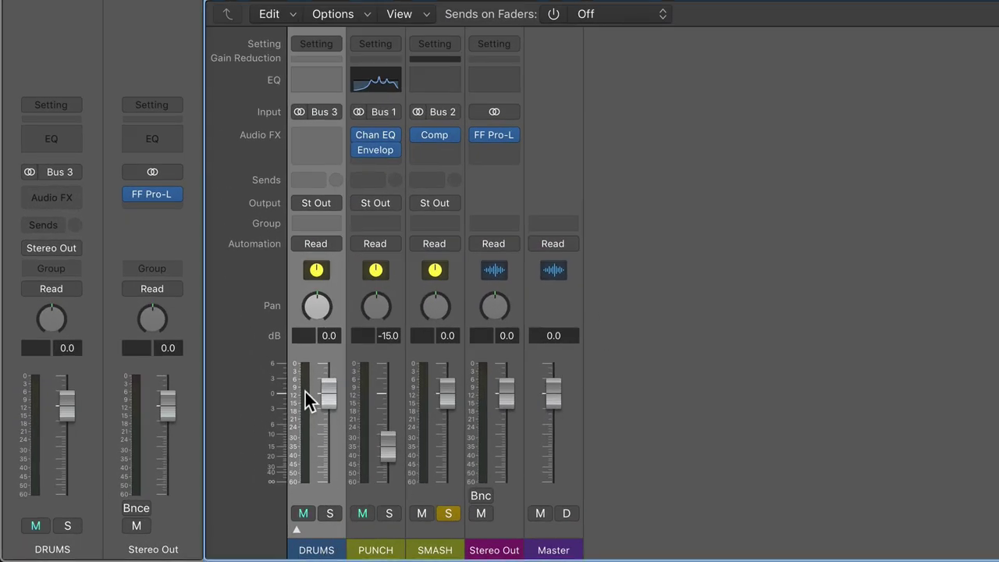
Raise PUNCH to -7.2 dB, unsolo SMASH and lower SMASH to -6.2 dB
drag(387, 447, 388, 431)
click(448, 512)
mouse_move(442, 395)
mouse_down()
mouse_move(441, 464)
mouse_move(461, 369)
mouse_move(459, 387)
mouse_up()
Play the mix, comparing SMASH muted and unmuted, and lower SMASH to -5.2 dB
key(space)
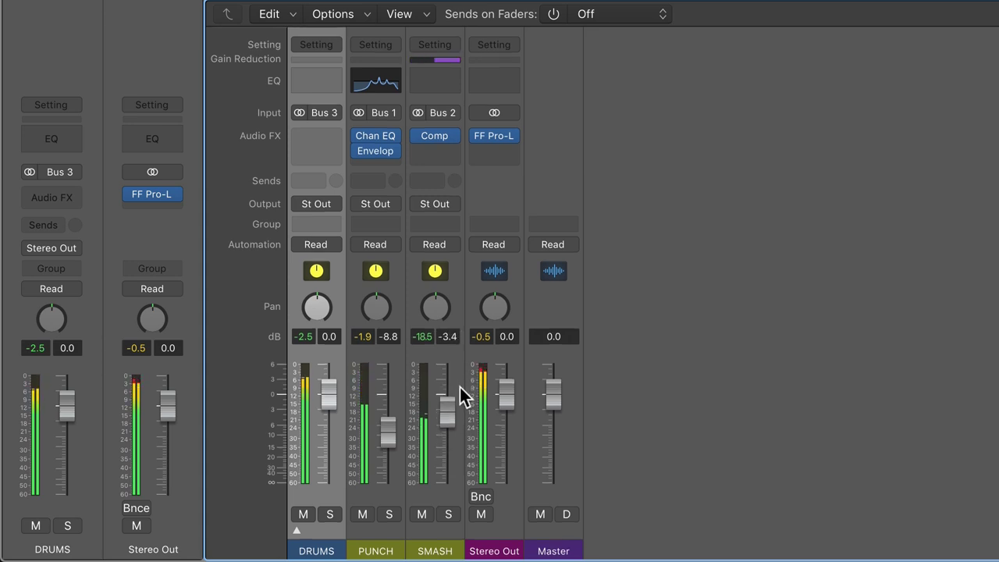
click(422, 514)
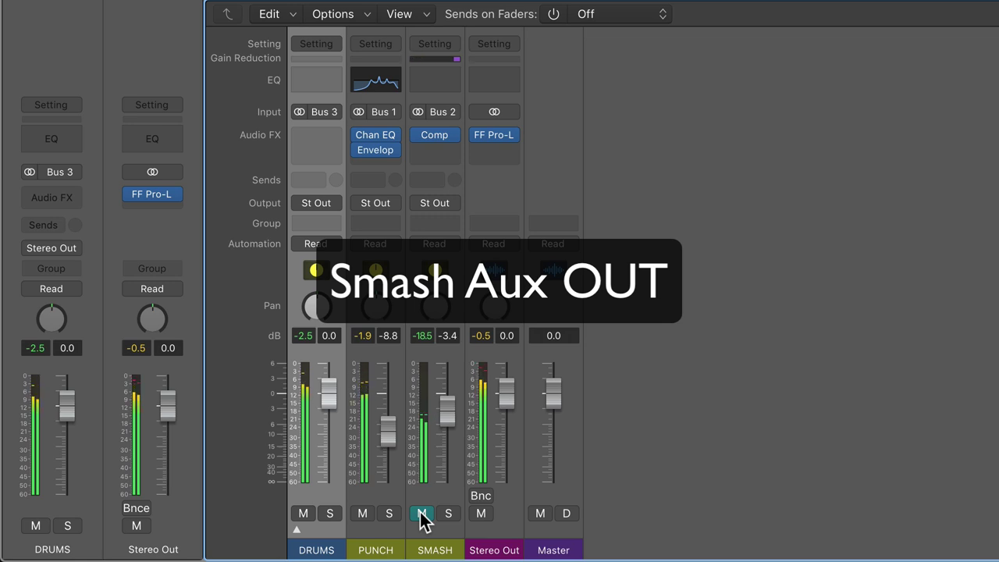
click(422, 514)
drag(448, 411, 447, 429)
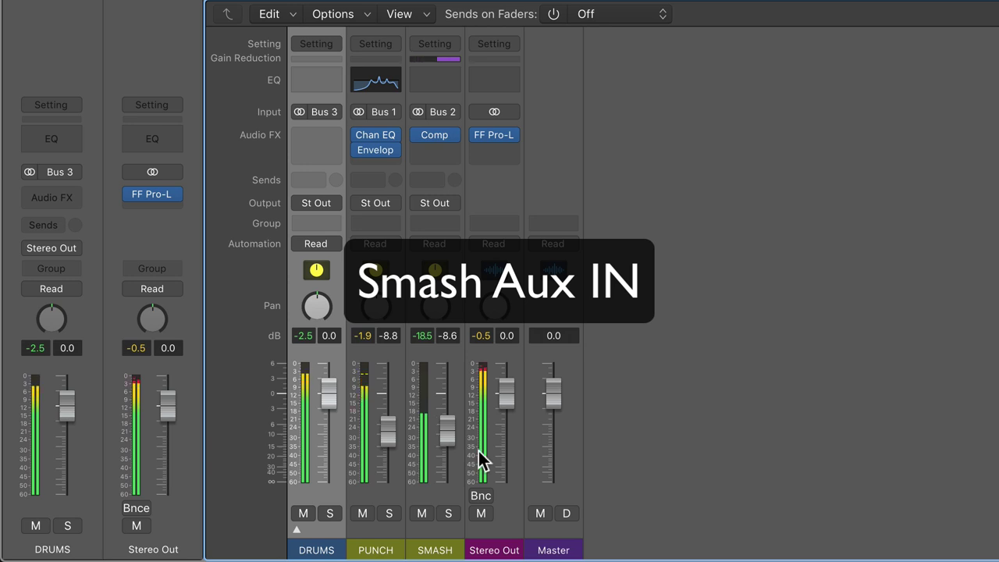
click(422, 513)
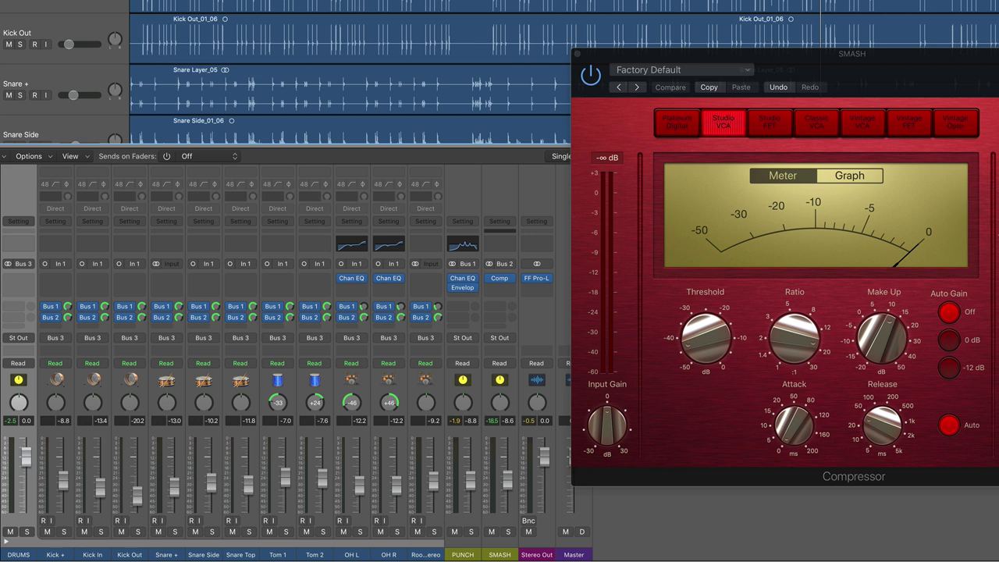
Raise Room Stereo to about -6 dB, then mute it together with PUNCH and SMASH
mouse_move(434, 487)
mouse_down()
mouse_move(435, 468)
mouse_move(435, 478)
mouse_up()
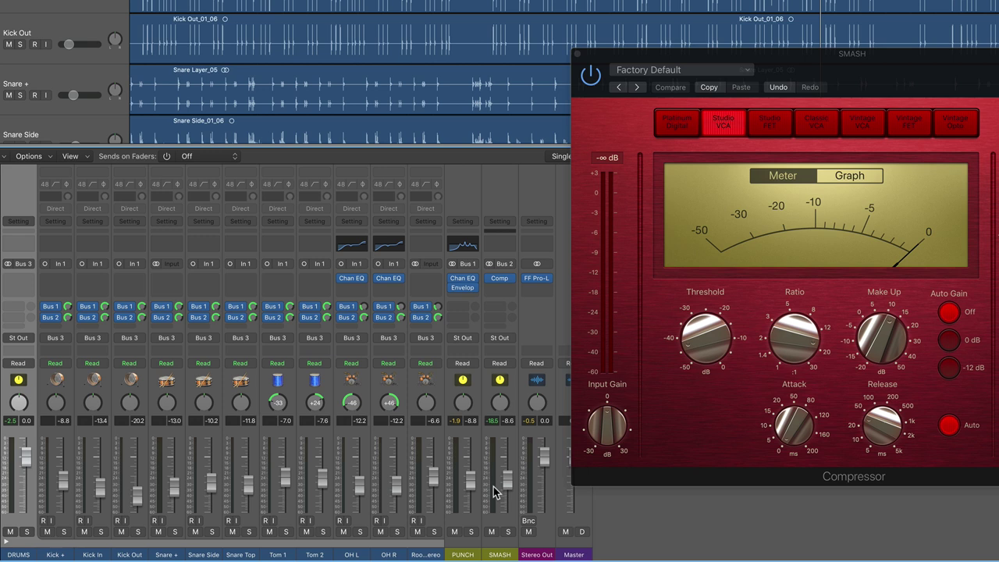
click(440, 554)
click(491, 531)
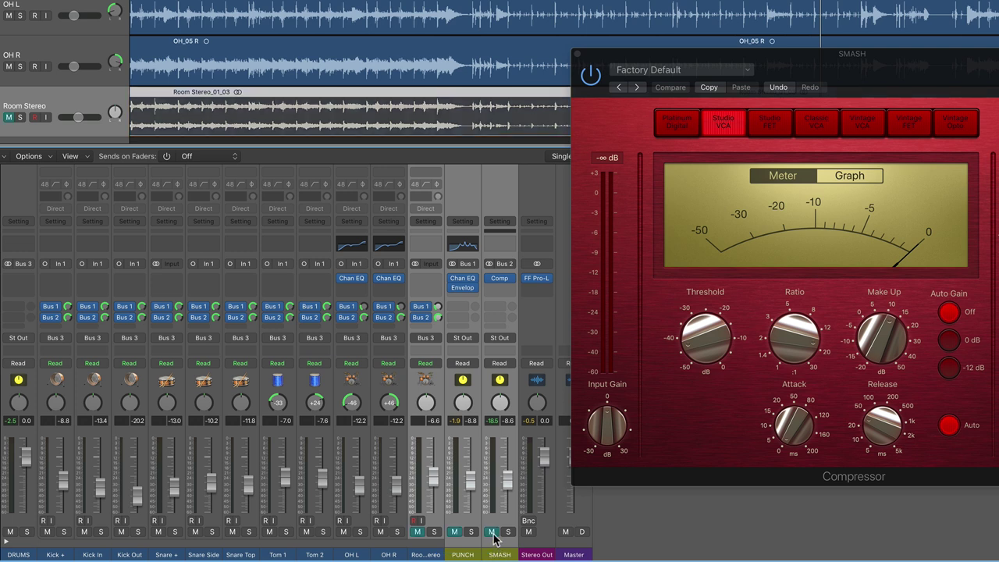
click(433, 555)
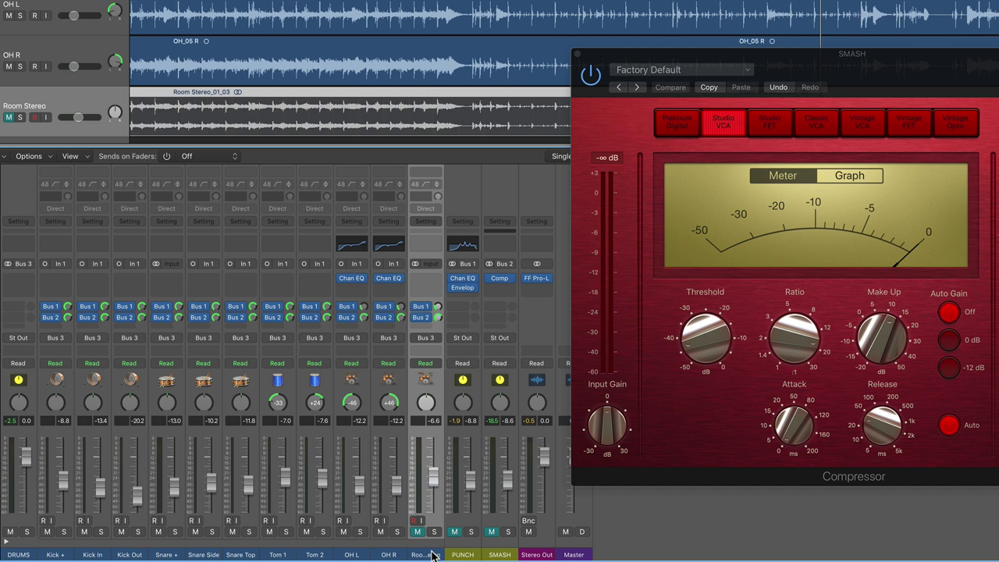
Close the SMASH Compressor window and toggle Room Stereo's mute off and back on
click(578, 54)
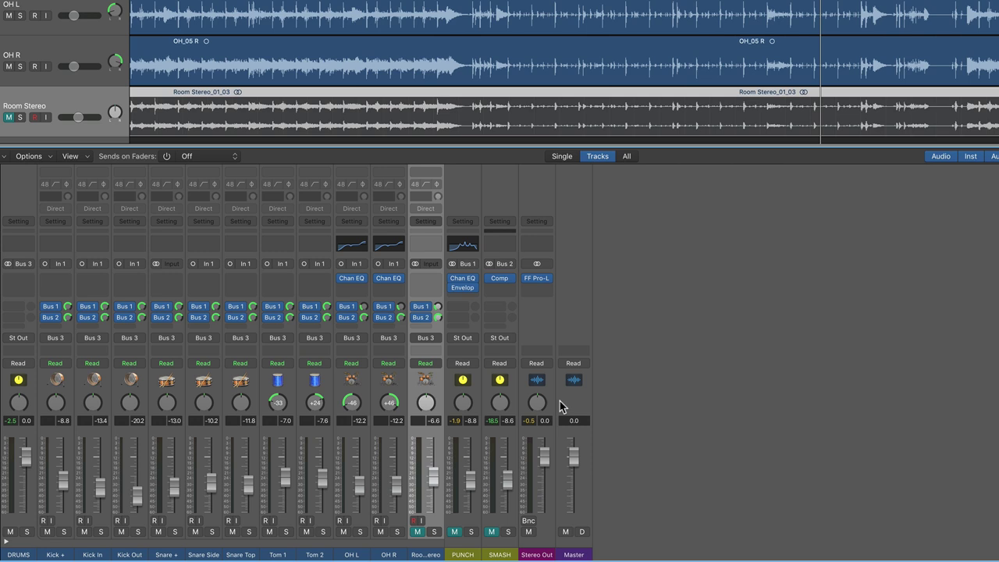
click(417, 531)
click(417, 531)
Play the drums, switching Room Stereo in and out, and leave it muted
click(416, 531)
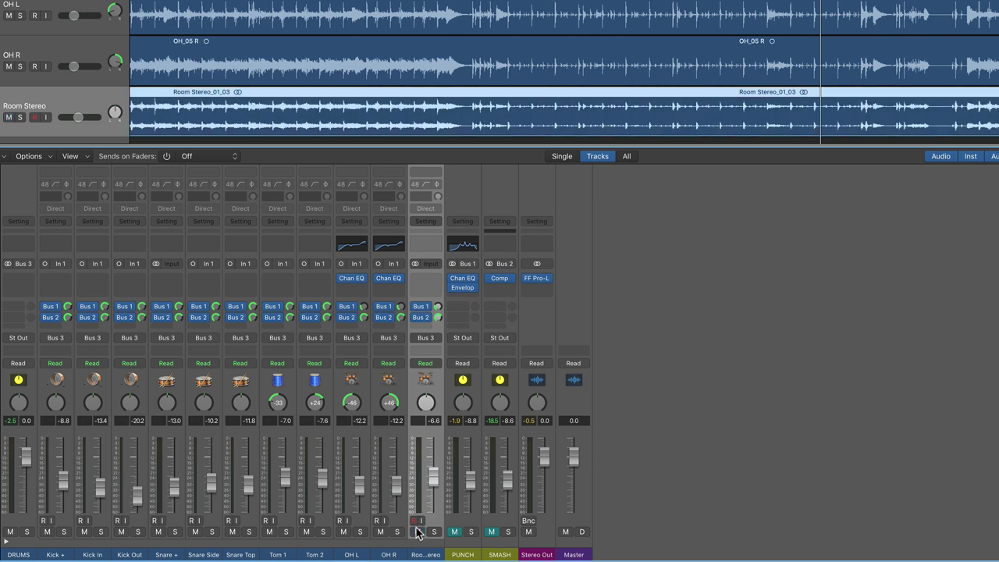
key(space)
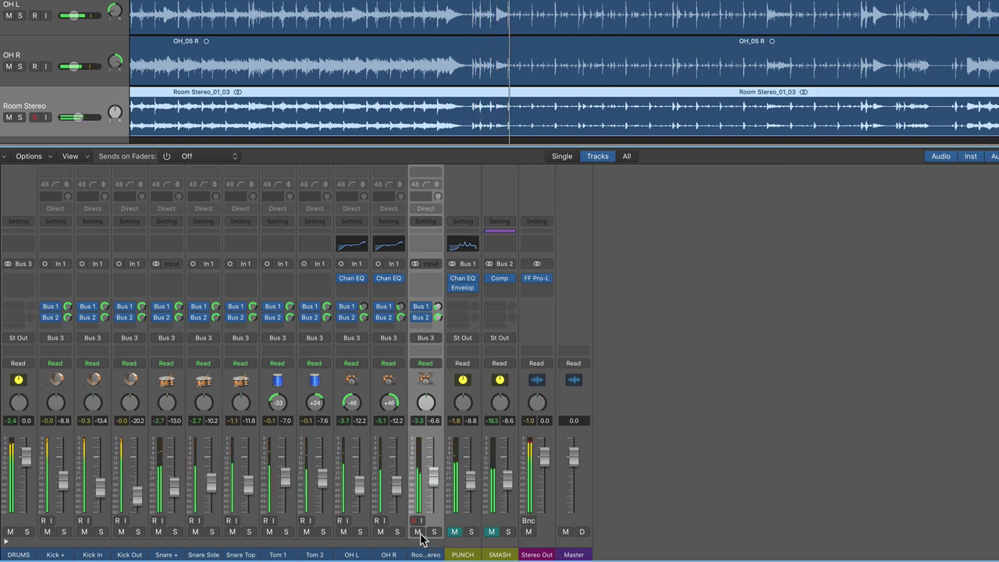
click(417, 532)
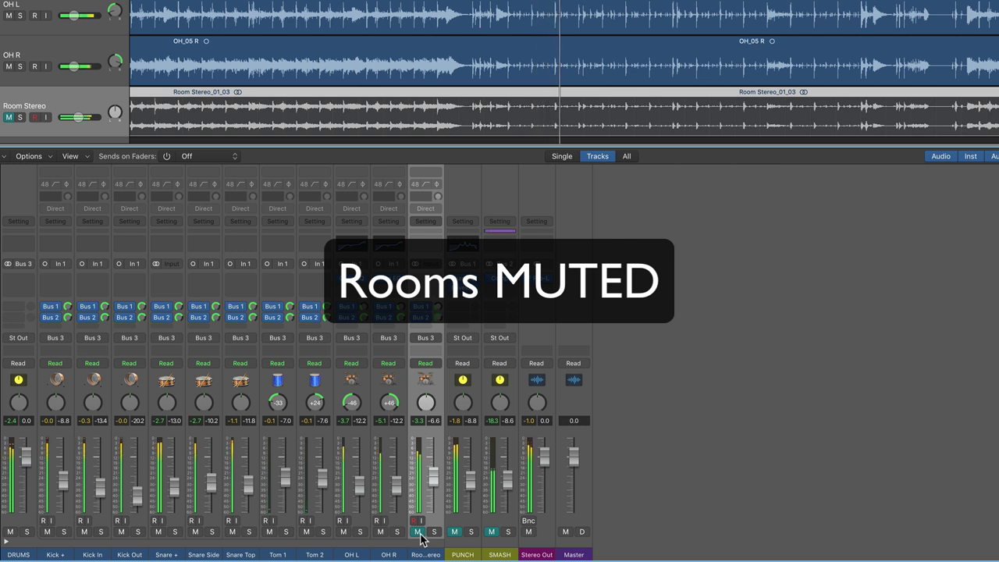
click(416, 532)
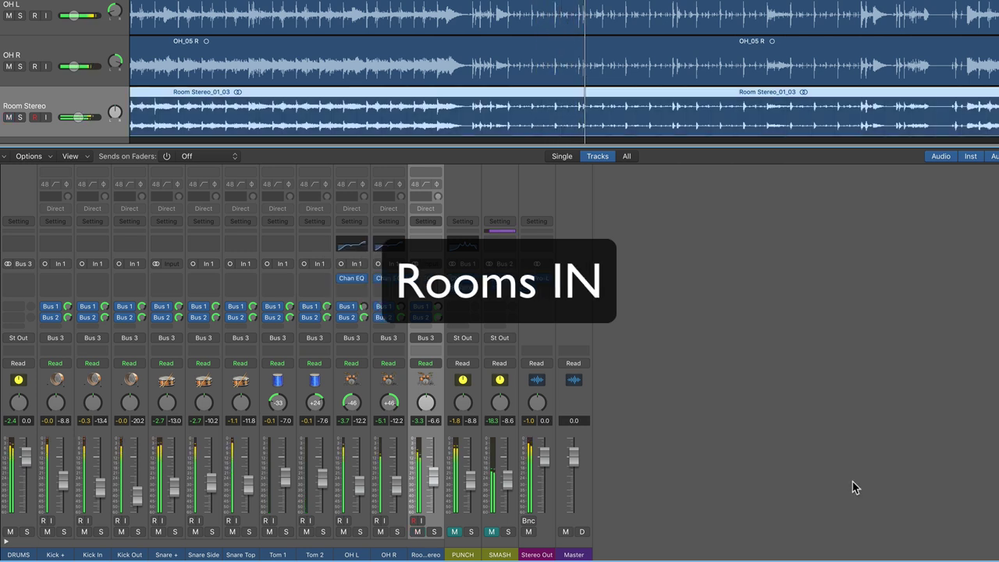
click(419, 532)
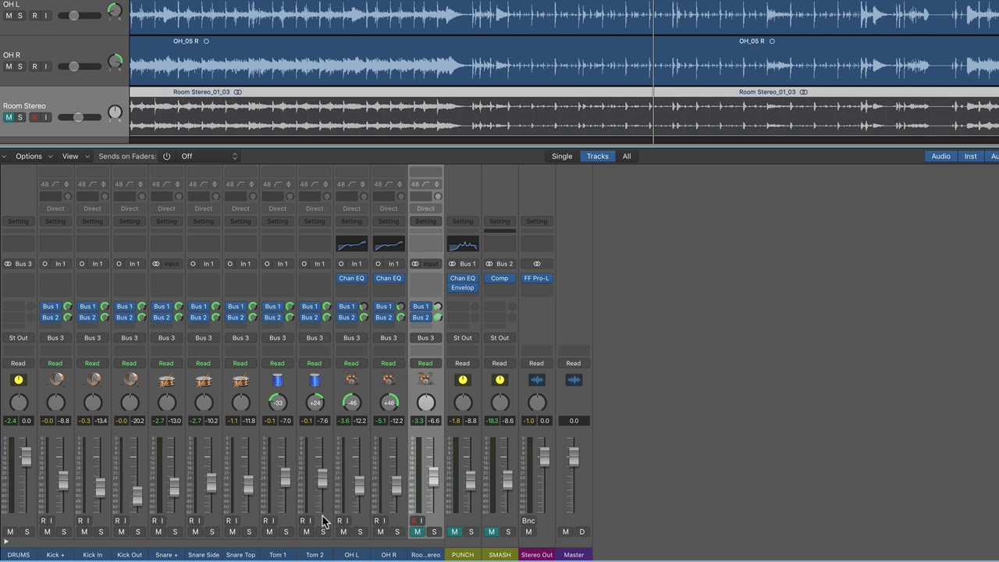
Select all the drum channel strips from Kick + through OH R
click(56, 555)
drag(93, 555, 350, 552)
click(350, 331)
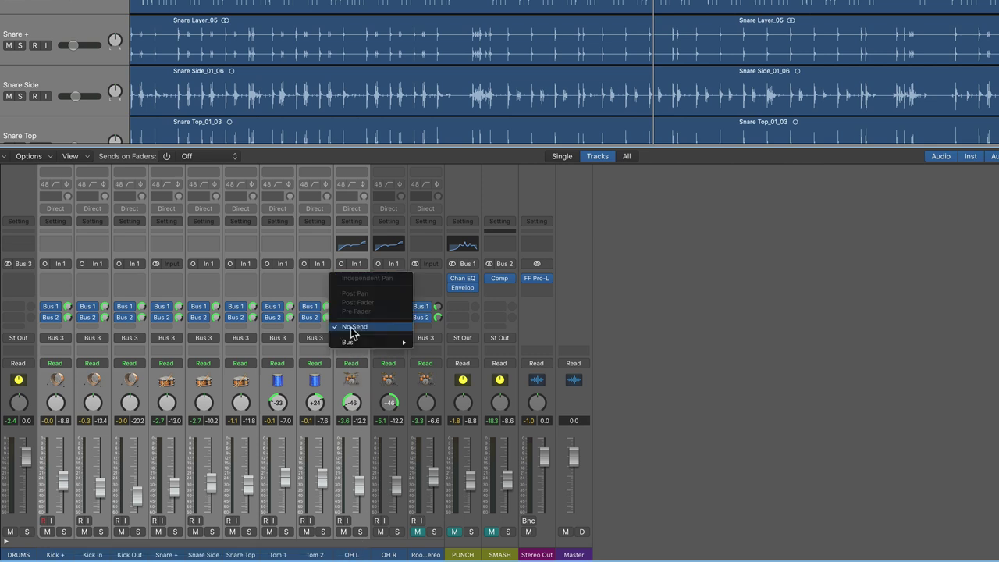
mouse_move(352, 344)
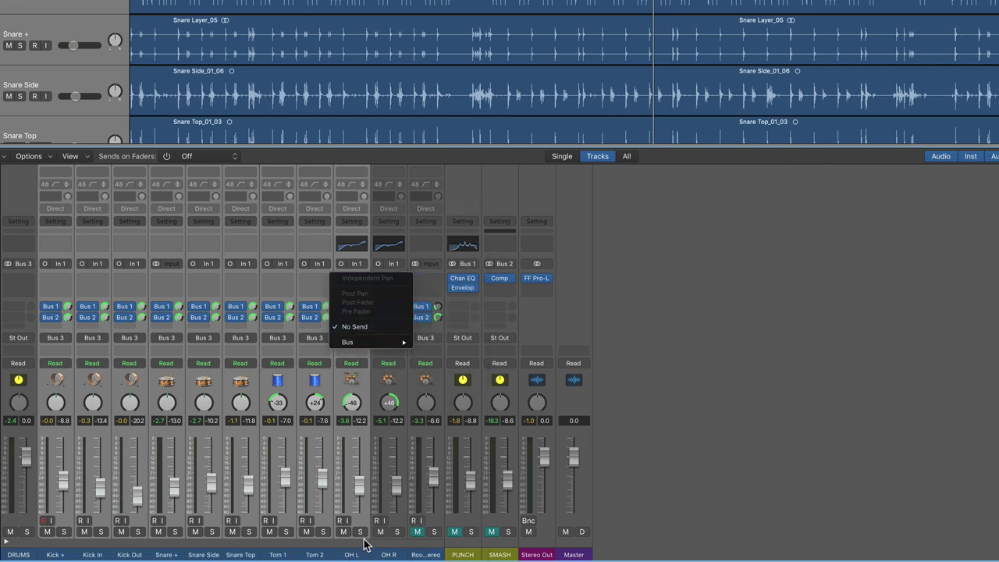
click(383, 551)
drag(383, 550, 68, 545)
Add a pre-fader Bus 4 send to the selected drum channels
click(49, 326)
mouse_move(65, 340)
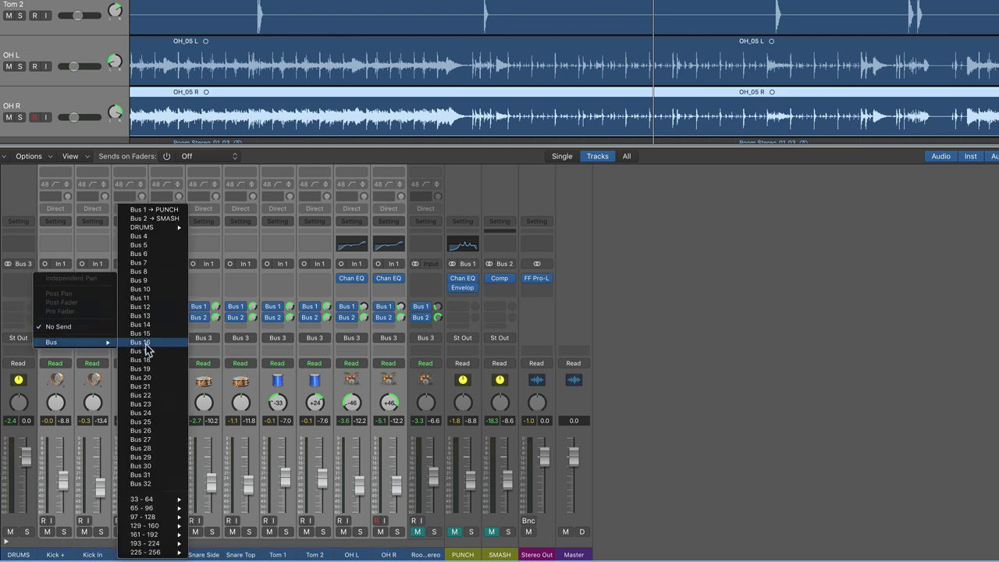
click(175, 237)
click(58, 317)
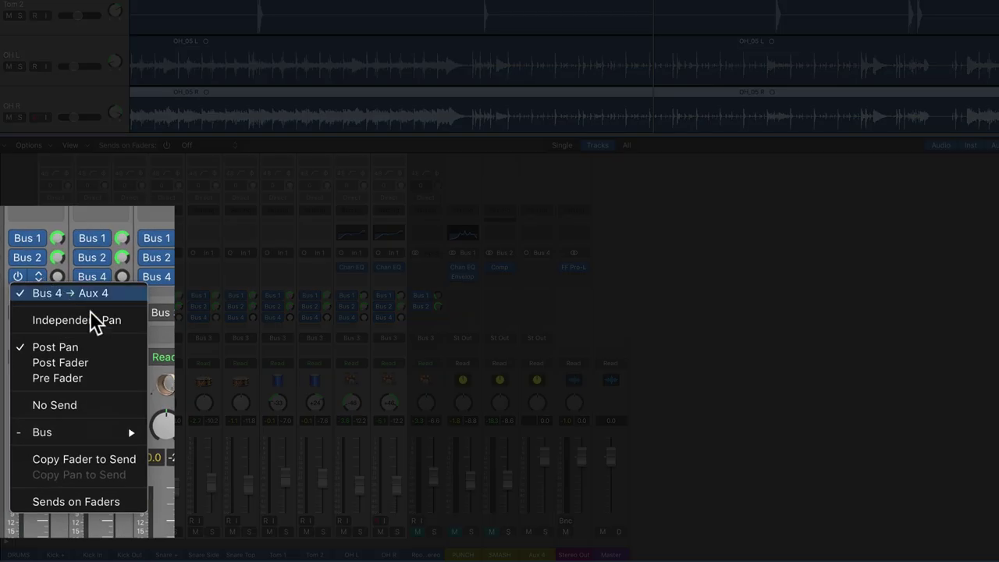
click(101, 379)
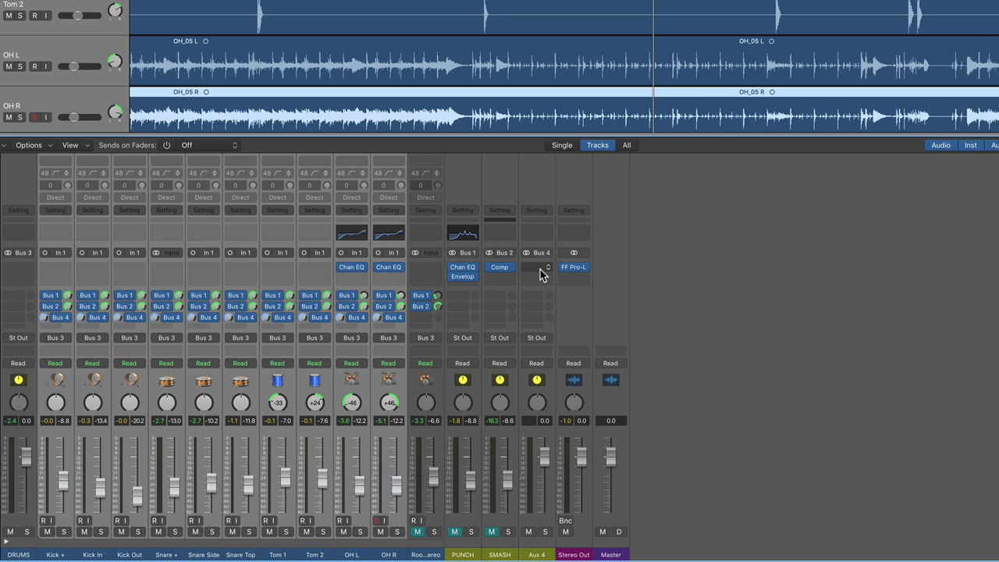
Rename the Aux 4 return to SIM ROOM
double_click(537, 554)
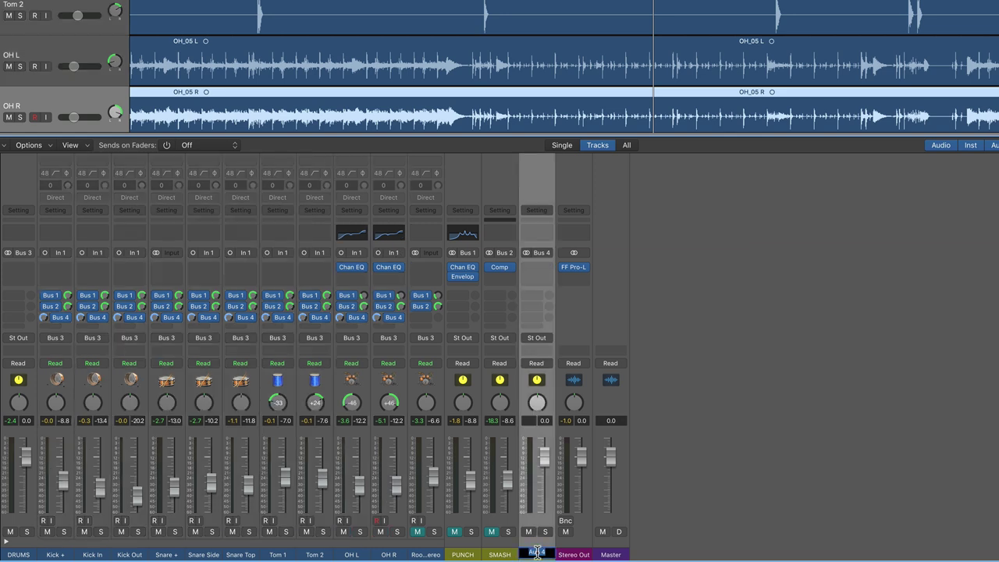
text(SIM ROOM)
key(Return)
Insert a stereo Space Designer reverb on SIM ROOM
click(537, 270)
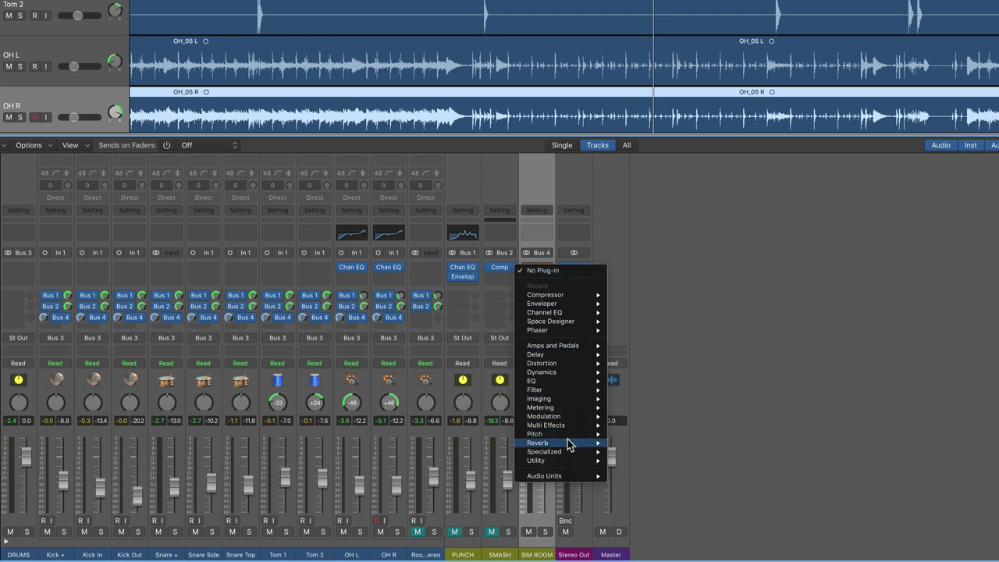
mouse_move(567, 443)
mouse_move(658, 471)
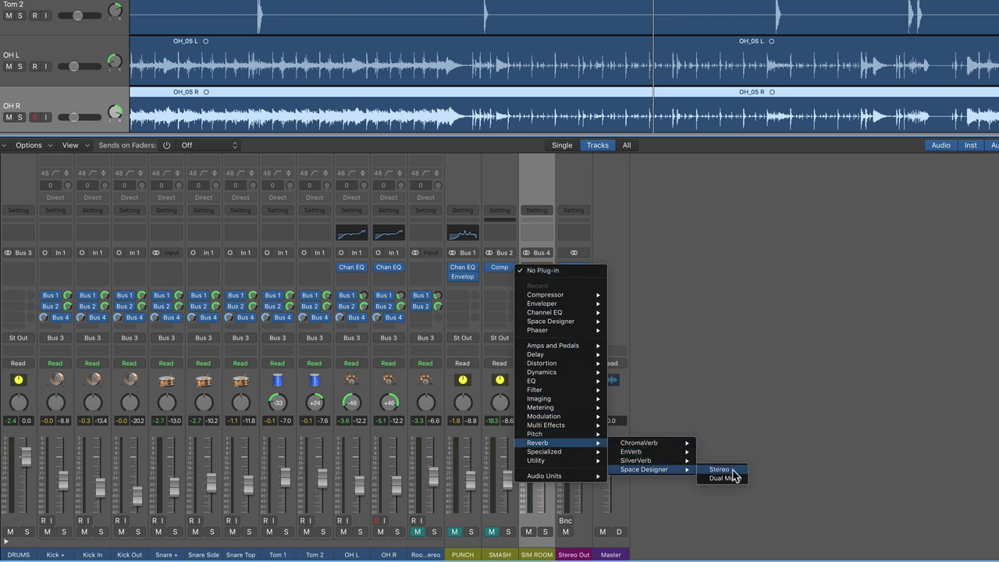
click(719, 470)
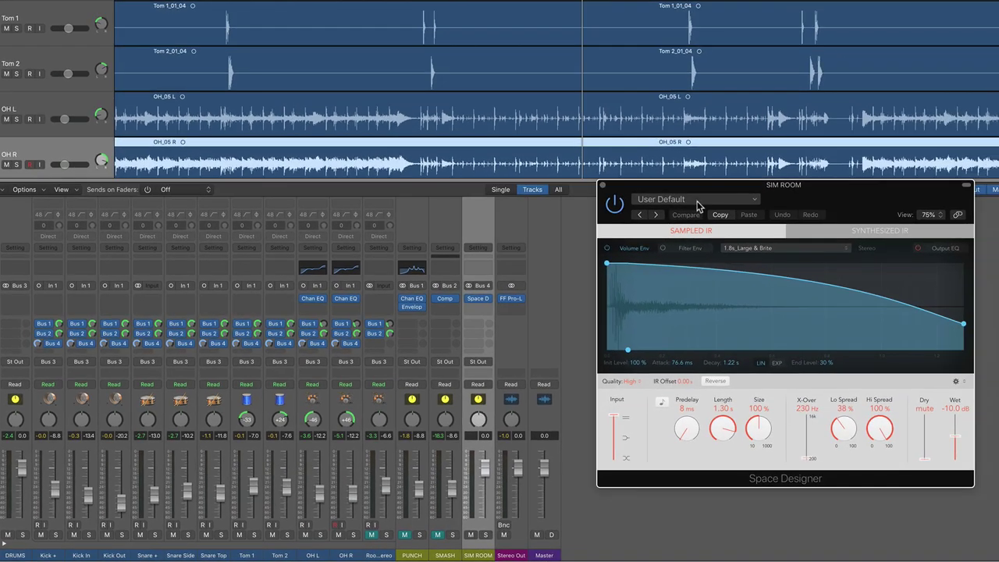
Load the Small Spaces > Rooms > 0.8s Drum Booth One preset in Space Designer
click(848, 158)
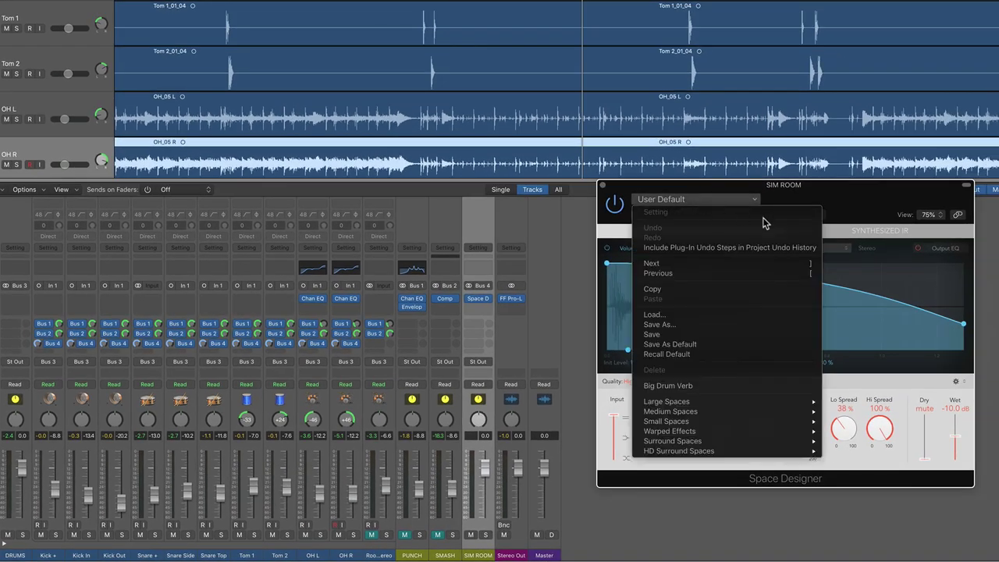
mouse_move(730, 426)
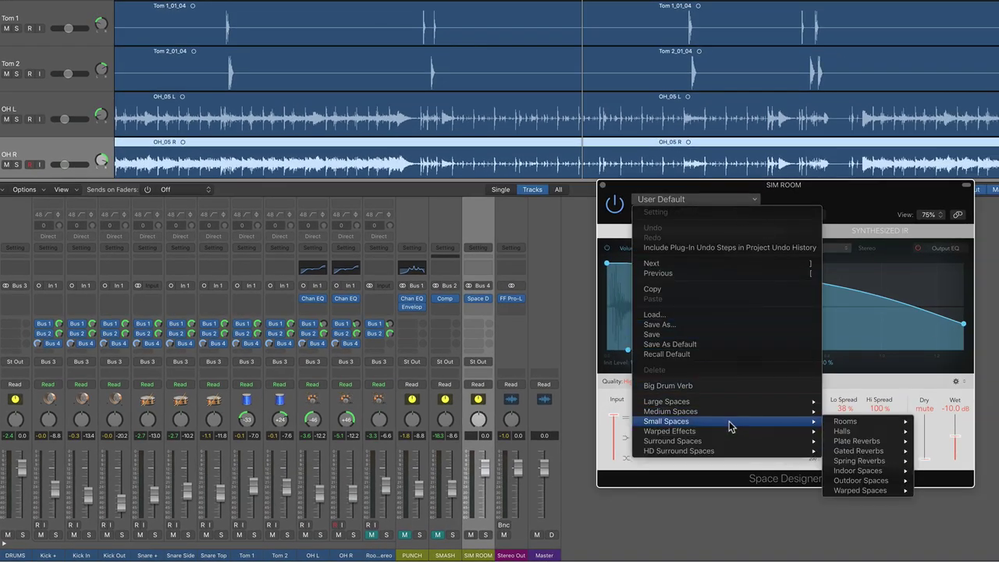
mouse_move(886, 429)
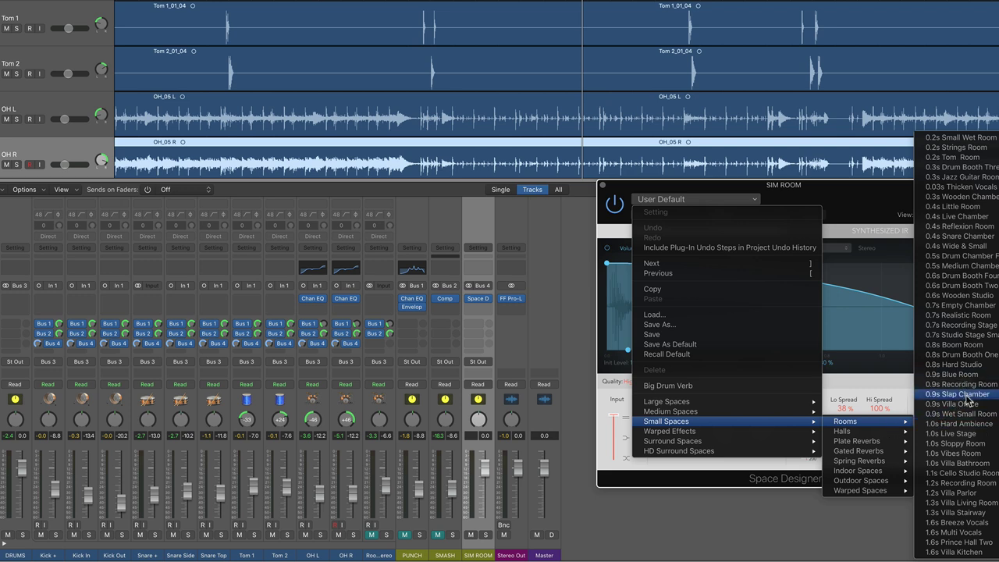
click(959, 354)
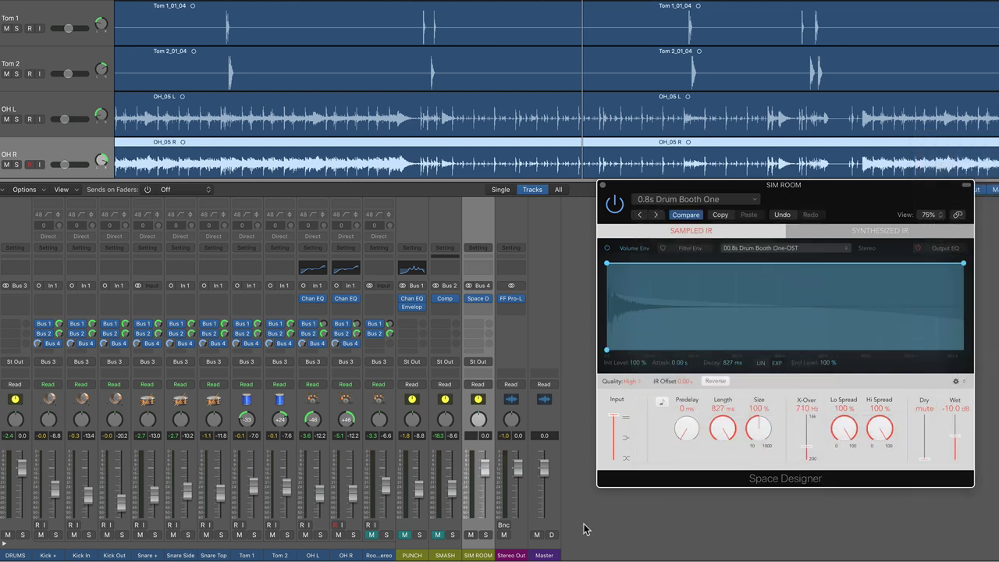
Solo SIM ROOM and set the Bus 4 sends on Kick + through OH R to -9.2
click(485, 535)
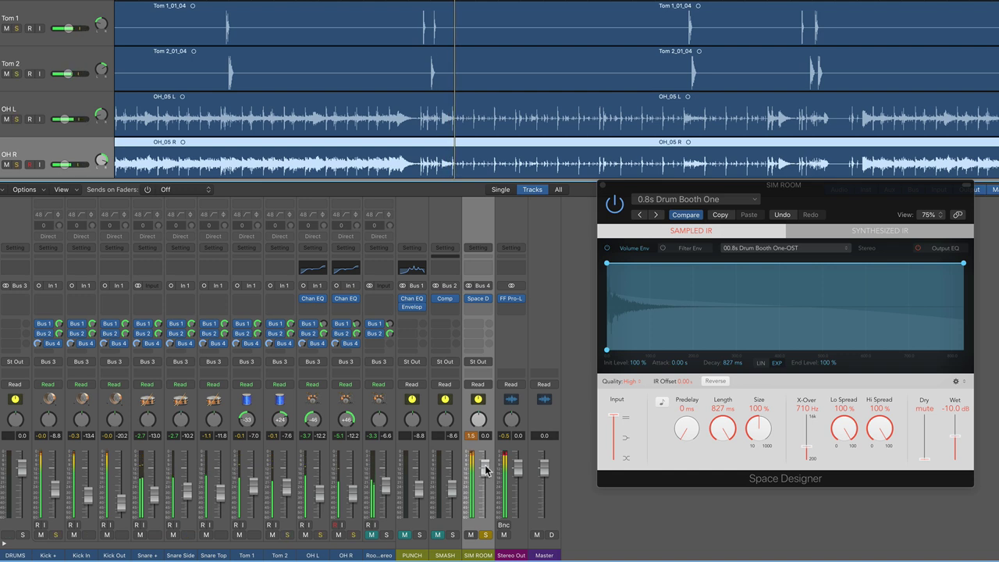
drag(55, 550, 341, 546)
click(335, 343)
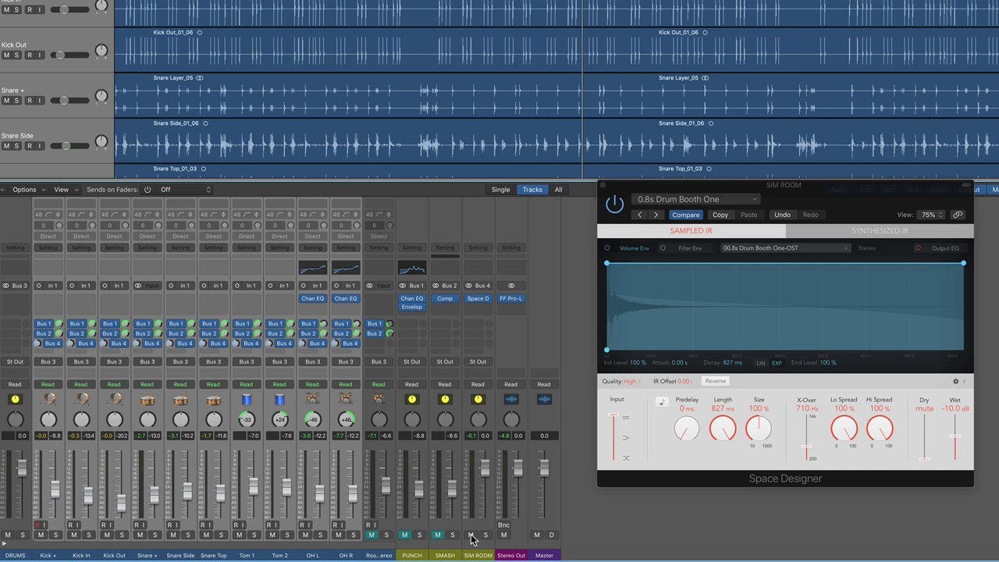
Play, lower SIM ROOM to -3.5 dB, and compare it muted and unmuted
key(space)
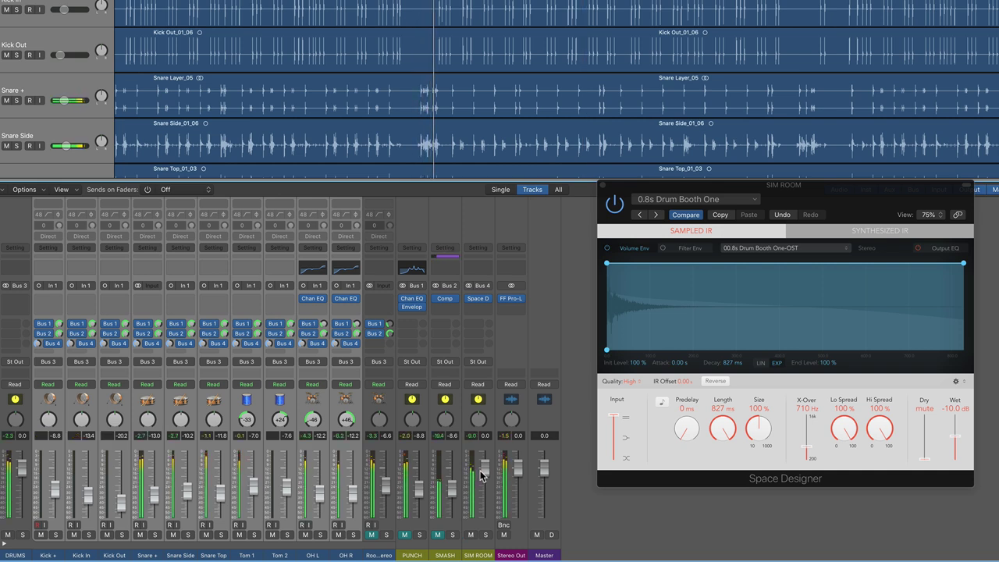
drag(483, 474, 483, 483)
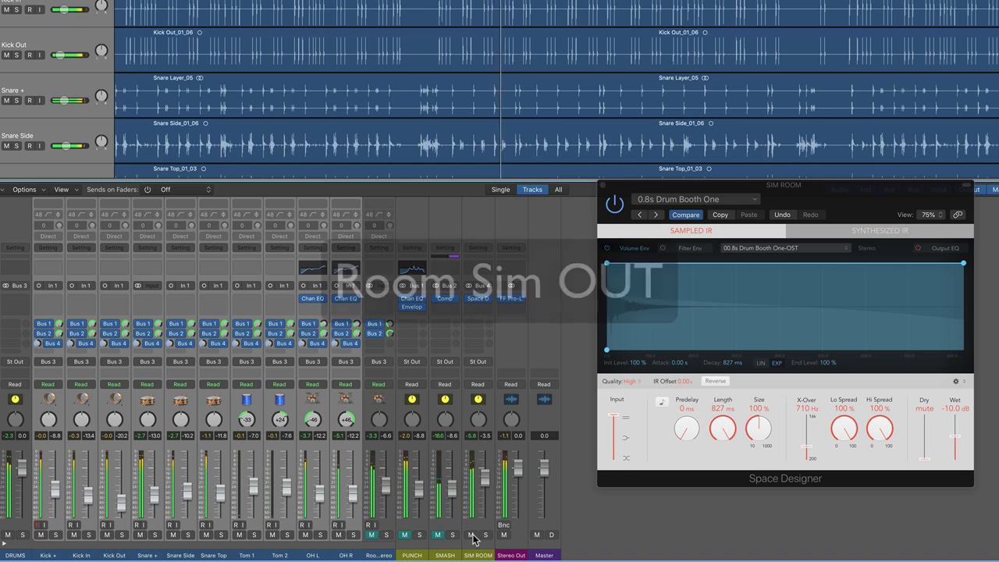
click(471, 535)
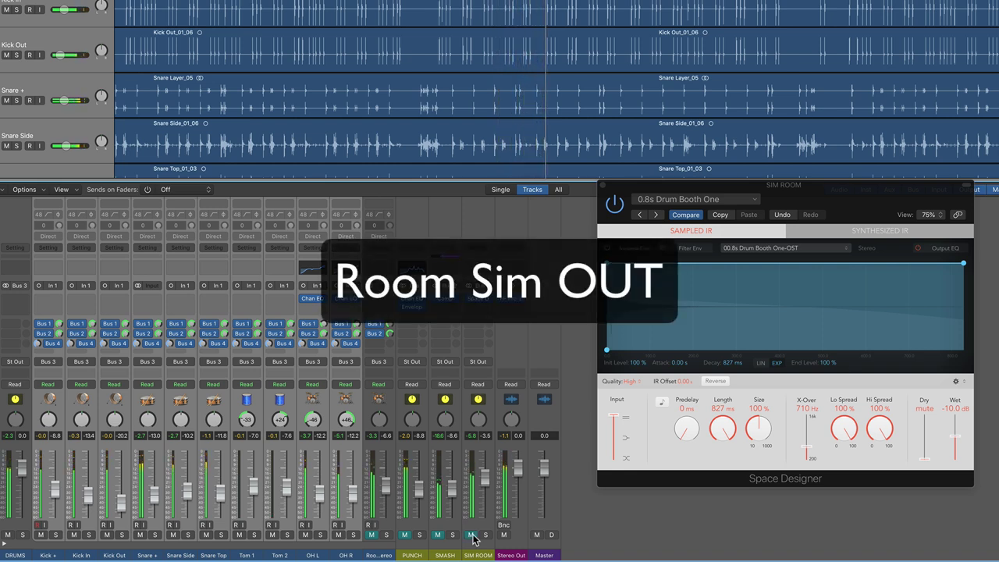
click(471, 535)
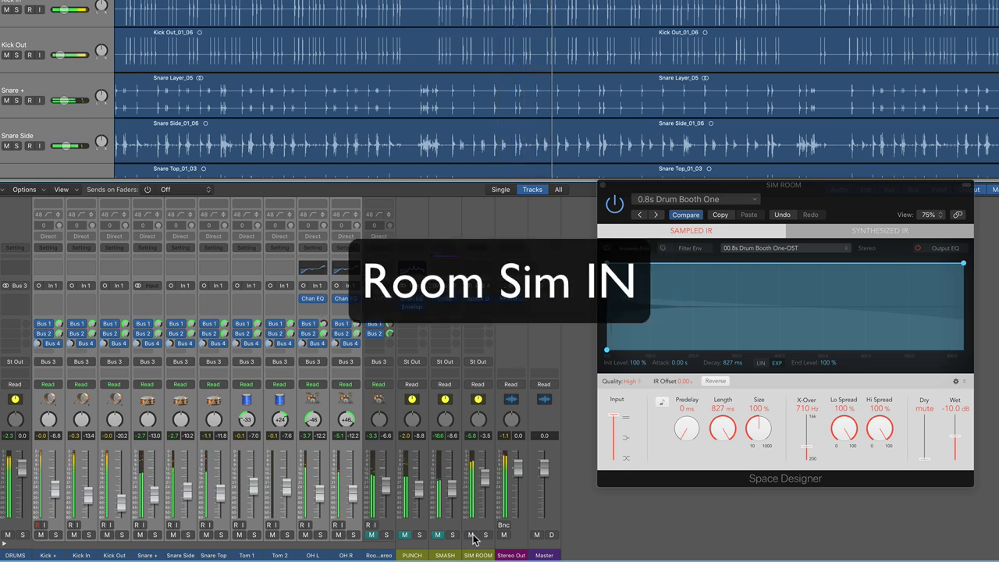
Load Space Designer's Small Spaces > Rooms > 0.9s Recording Room preset and cut Length to 422 ms
click(696, 199)
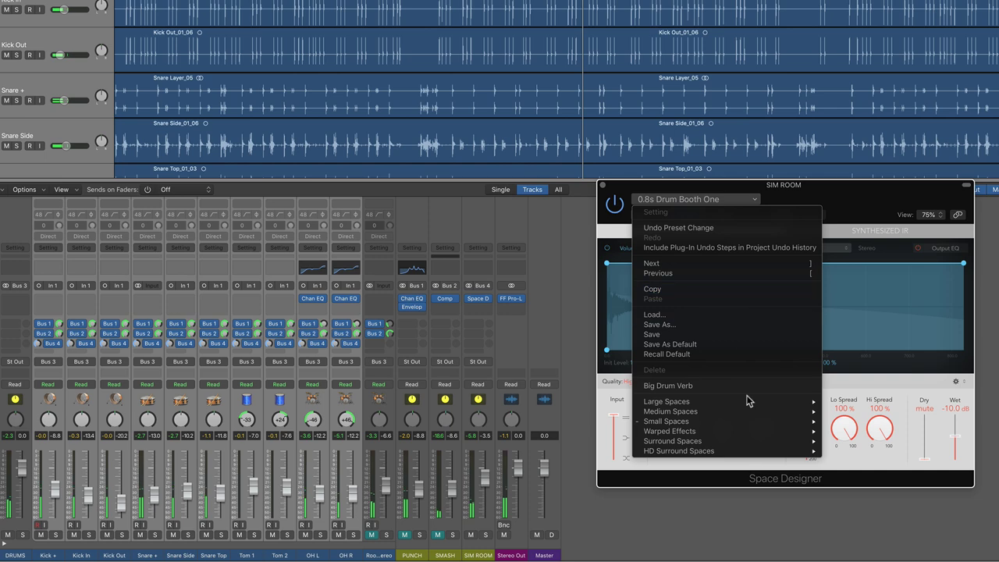
mouse_move(749, 422)
mouse_move(847, 422)
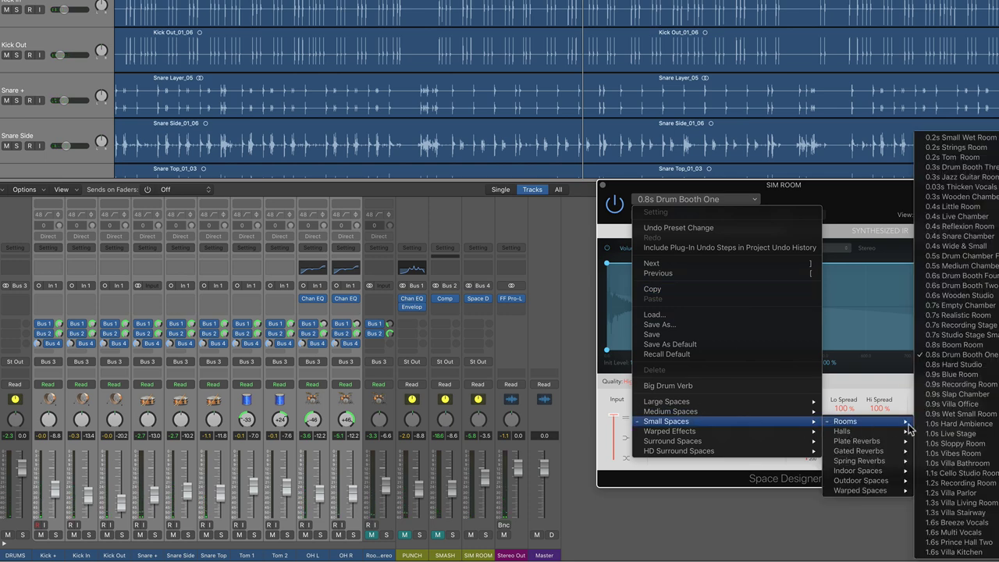
click(960, 384)
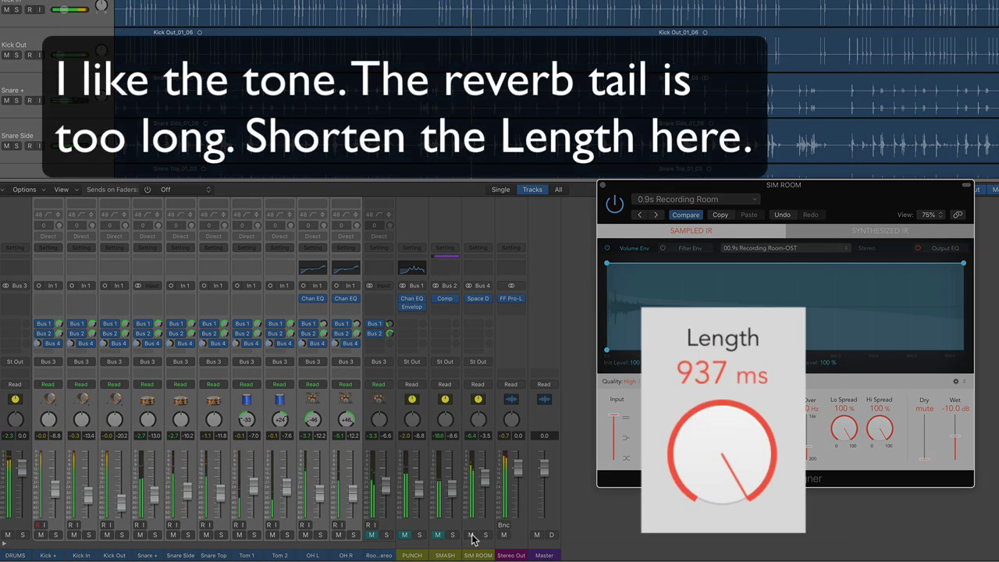
drag(681, 480, 725, 558)
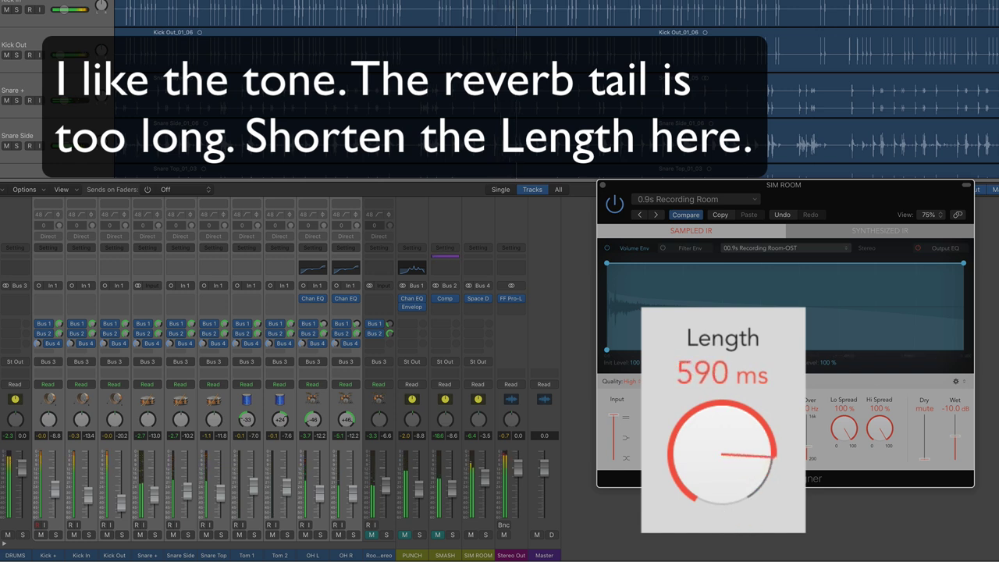
drag(724, 507, 726, 561)
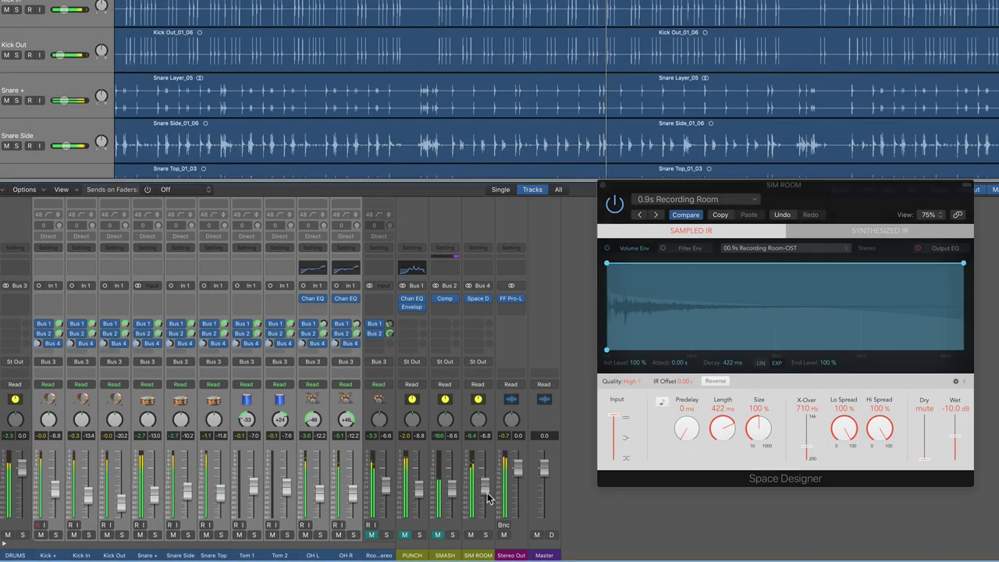
click(471, 535)
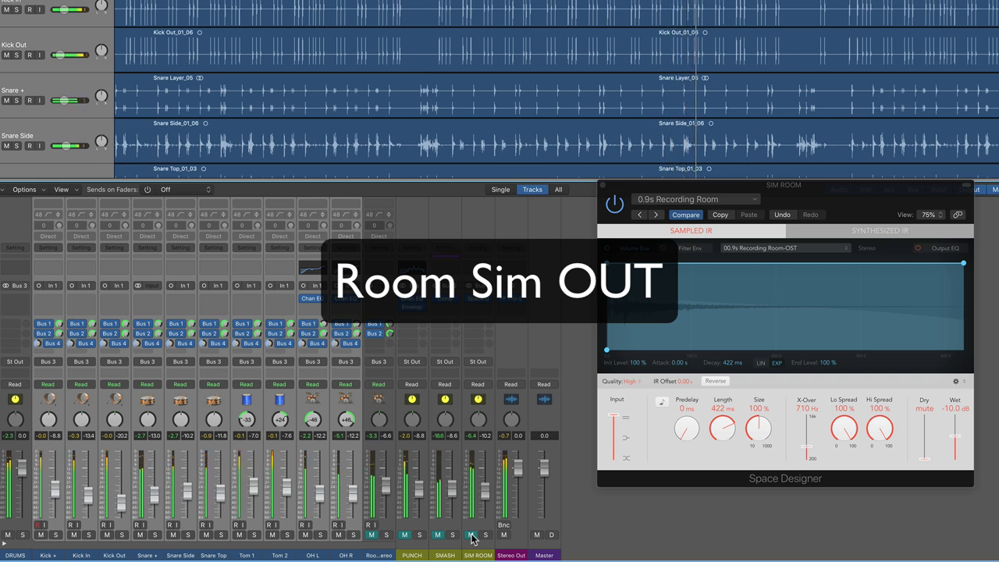
click(472, 535)
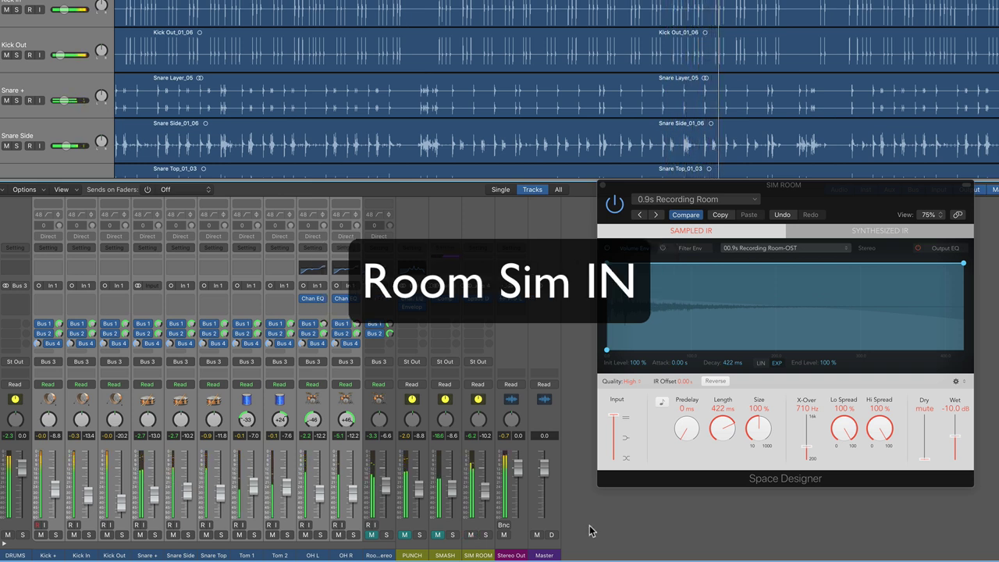